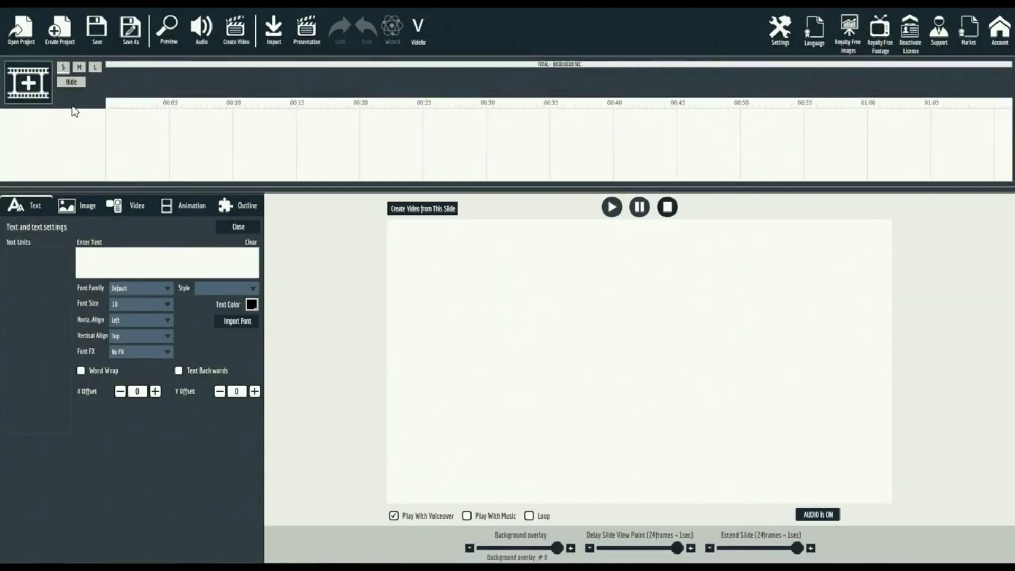
- Create a blank scene and add the 2D animation slide slide01 to it
click(28, 83)
click(412, 294)
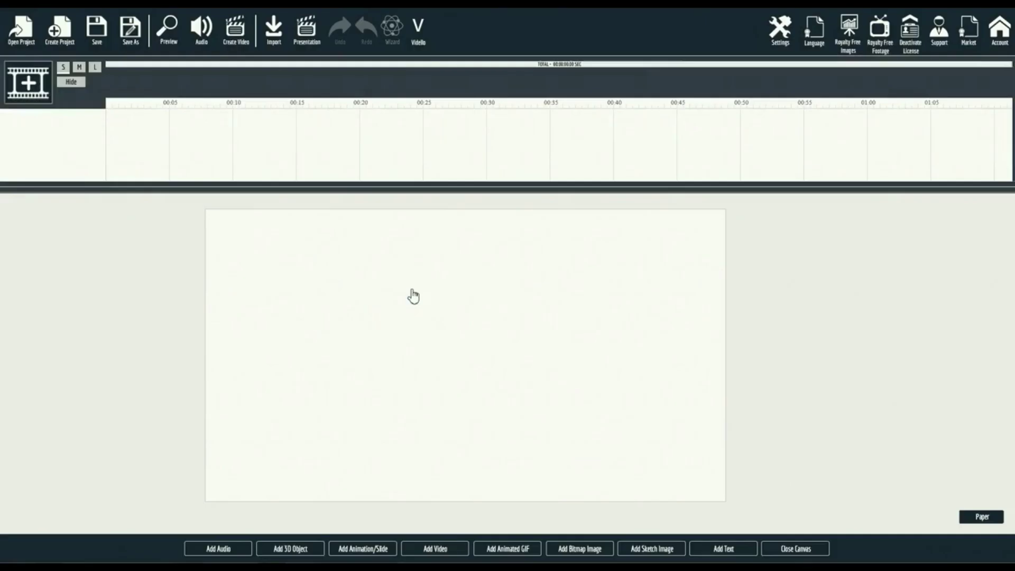
click(361, 547)
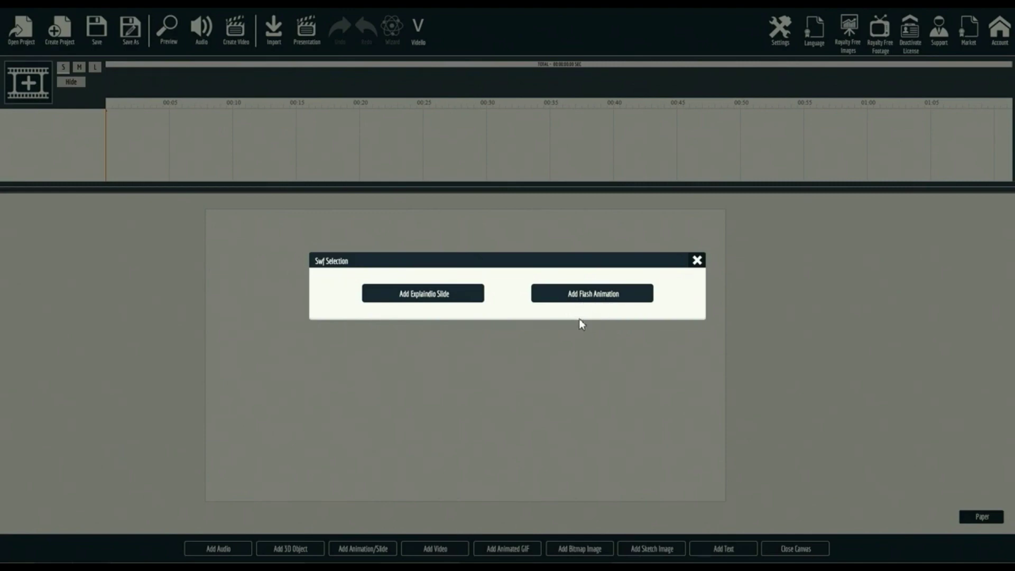
click(425, 298)
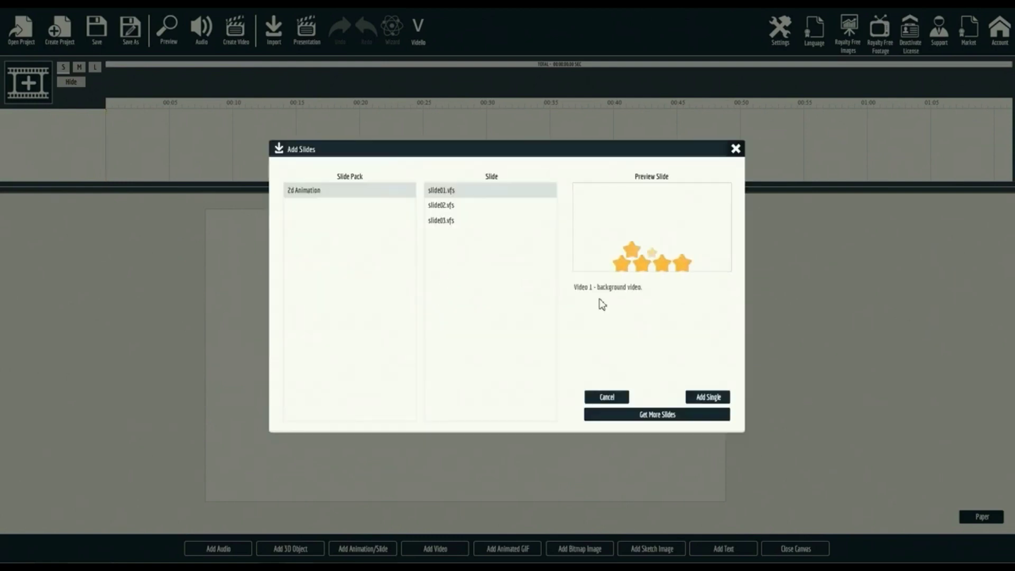
click(697, 400)
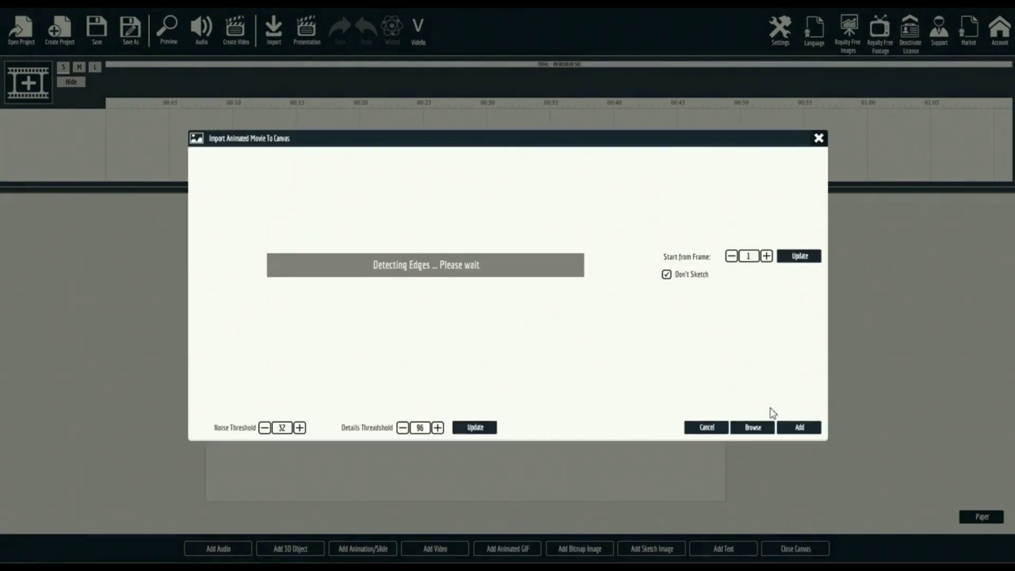
- Add slide02 to the scene and shift its clip to start around 00:05
click(795, 430)
click(362, 549)
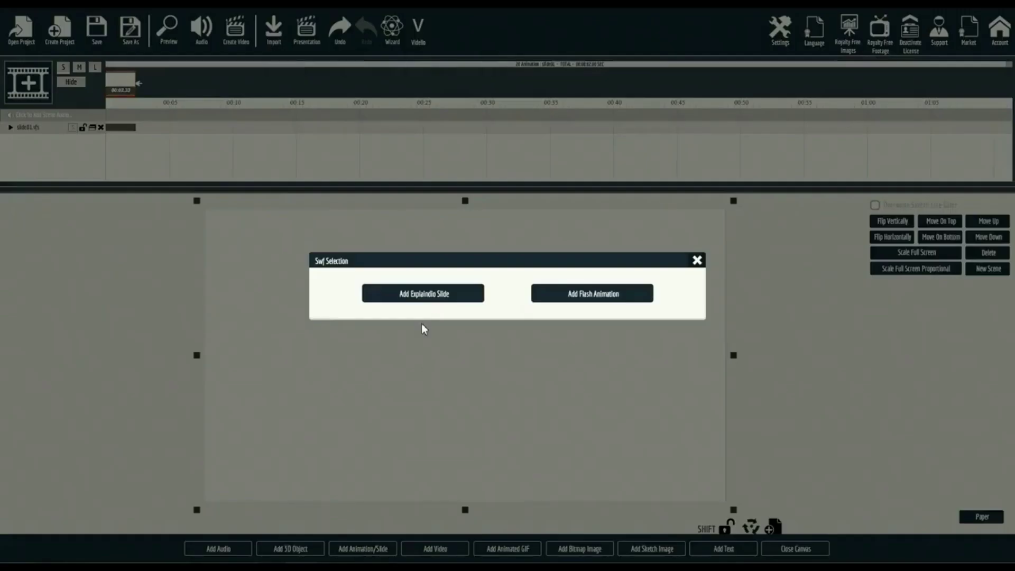
click(424, 298)
click(452, 205)
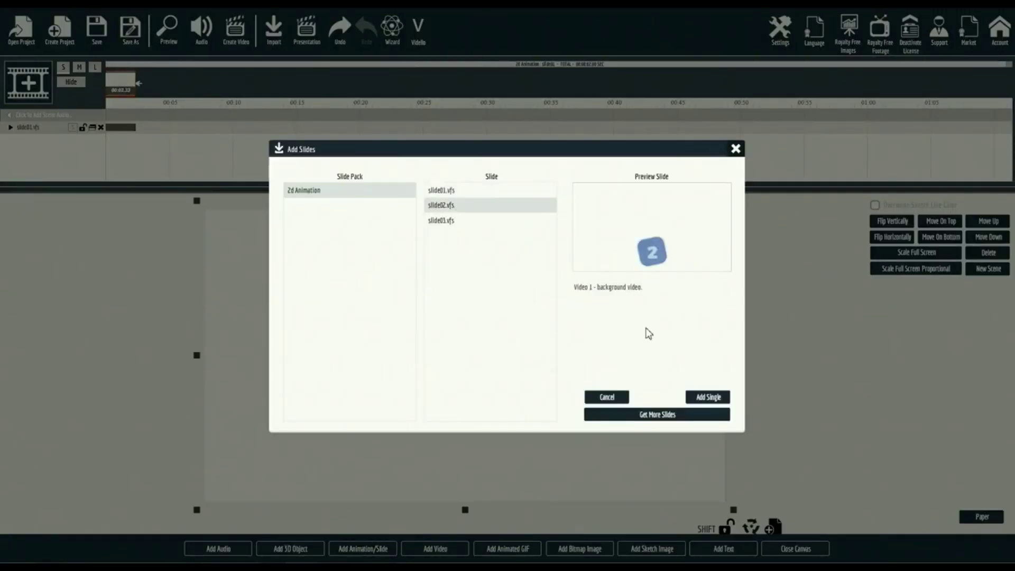
click(710, 399)
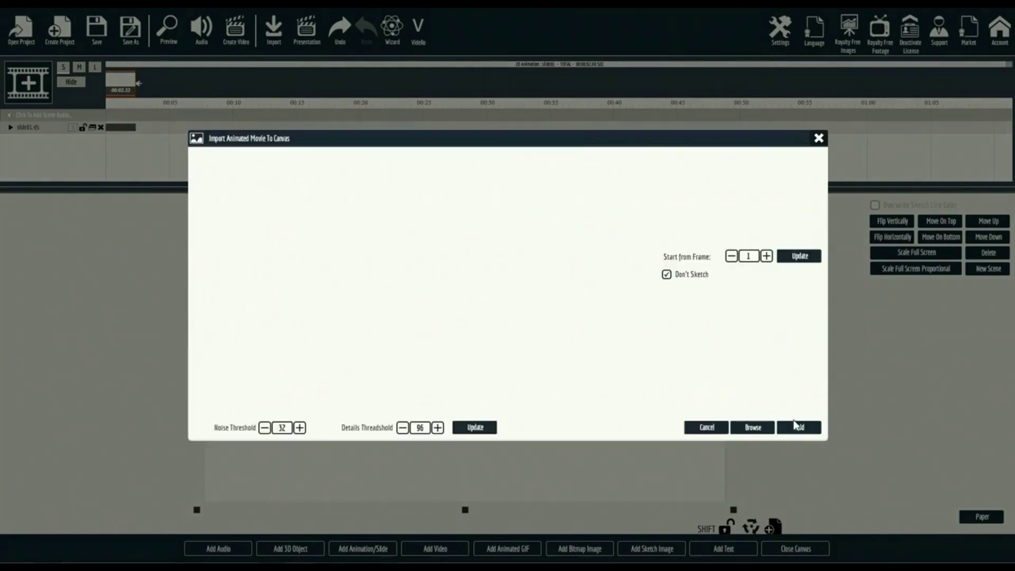
click(799, 428)
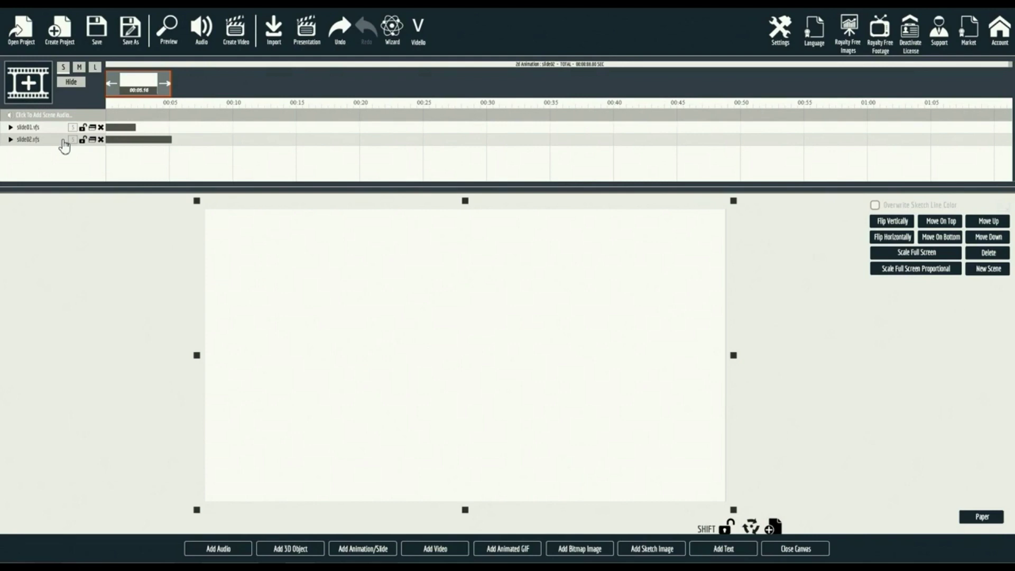
click(63, 141)
mouse_move(136, 127)
mouse_down()
mouse_move(202, 127)
mouse_move(194, 134)
mouse_up()
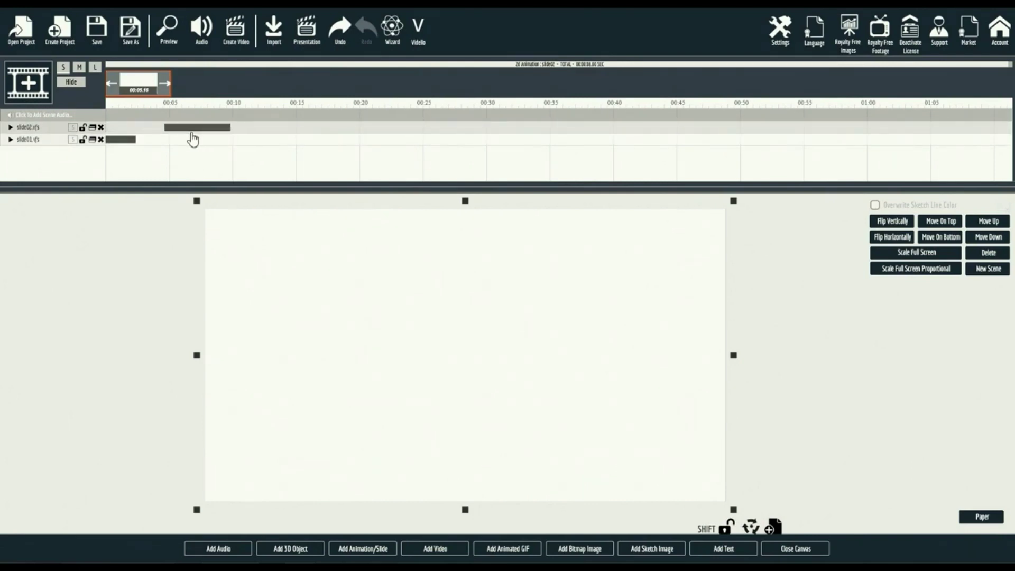
- Add the test 01-ship 3D model at full-screen scale, move its track to the top, and preview
click(296, 551)
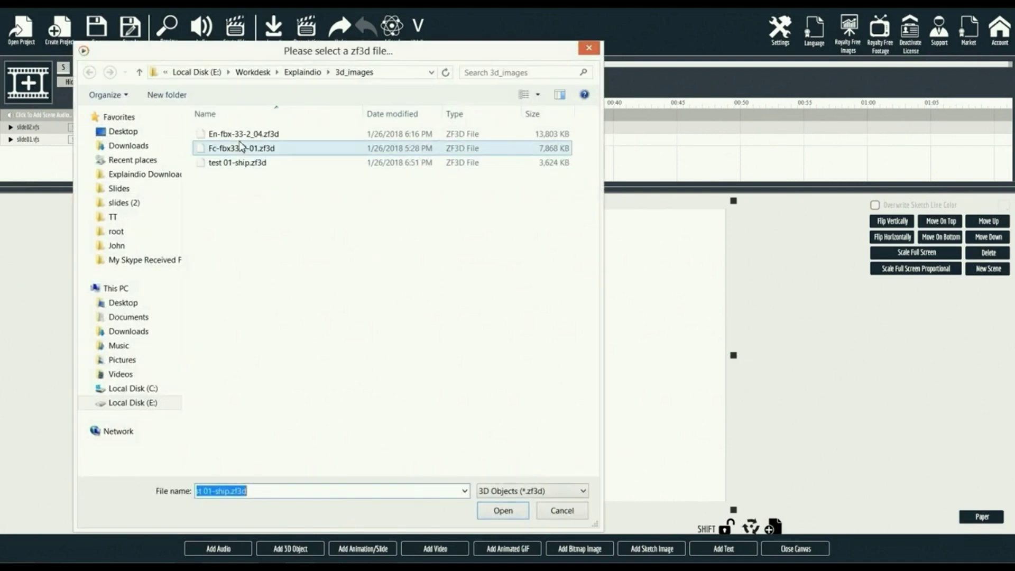
double_click(230, 165)
click(901, 252)
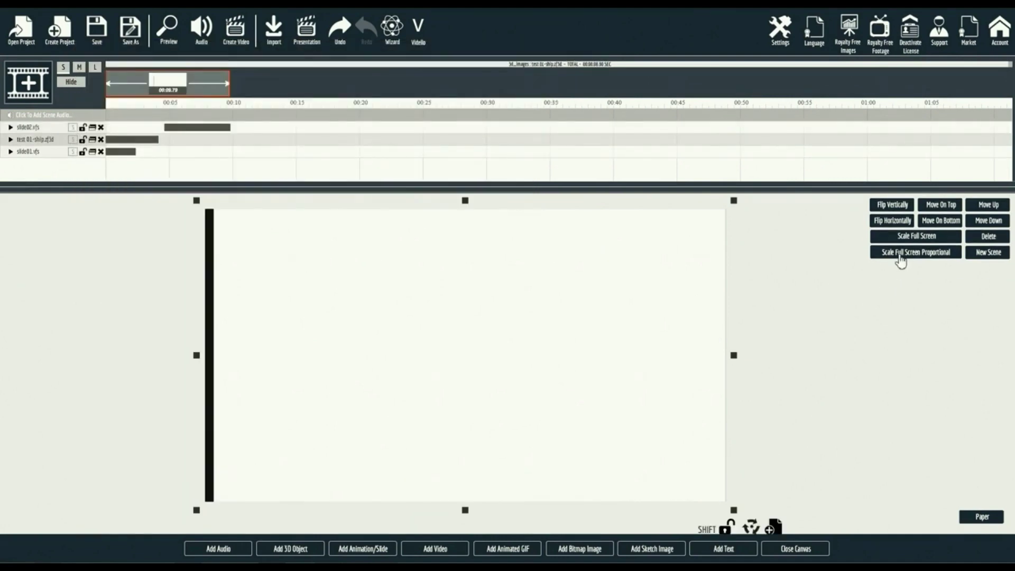
click(795, 550)
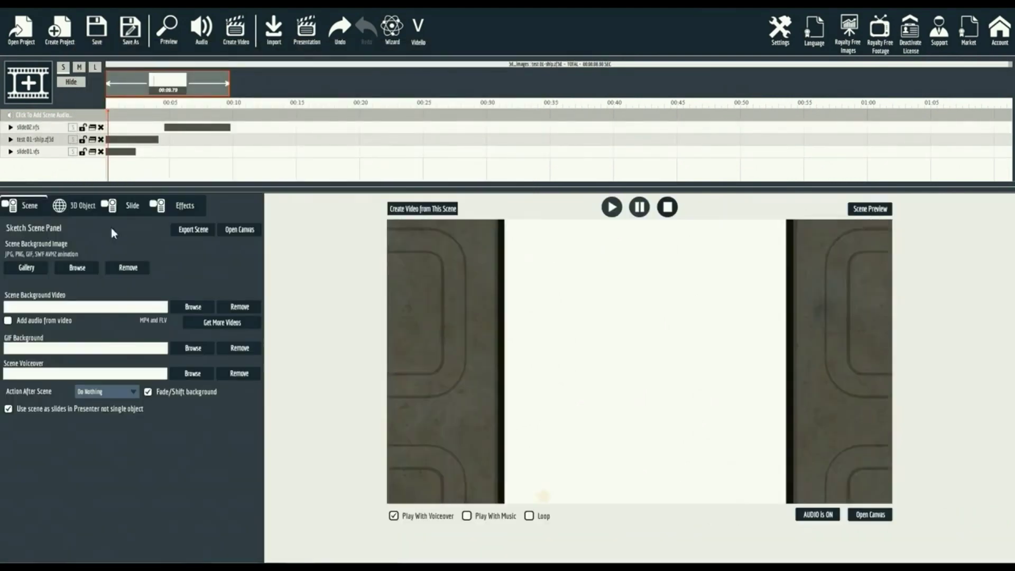
drag(143, 140, 143, 129)
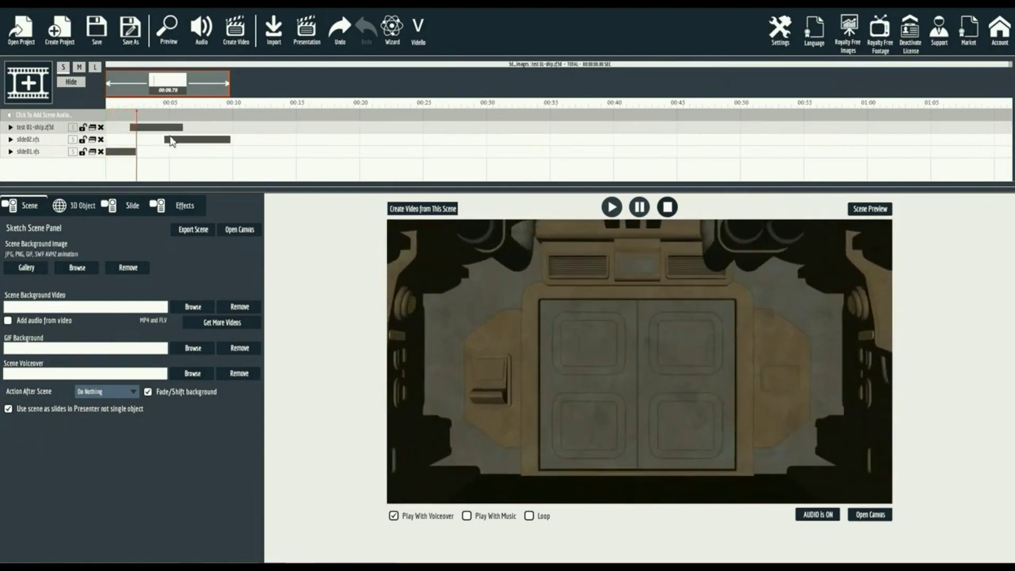
click(172, 43)
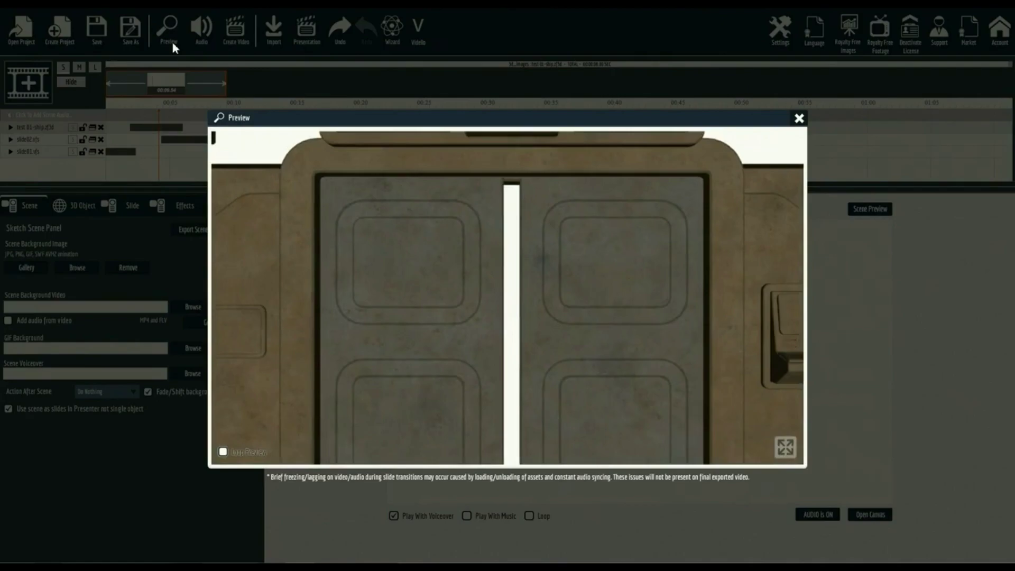
key(Escape)
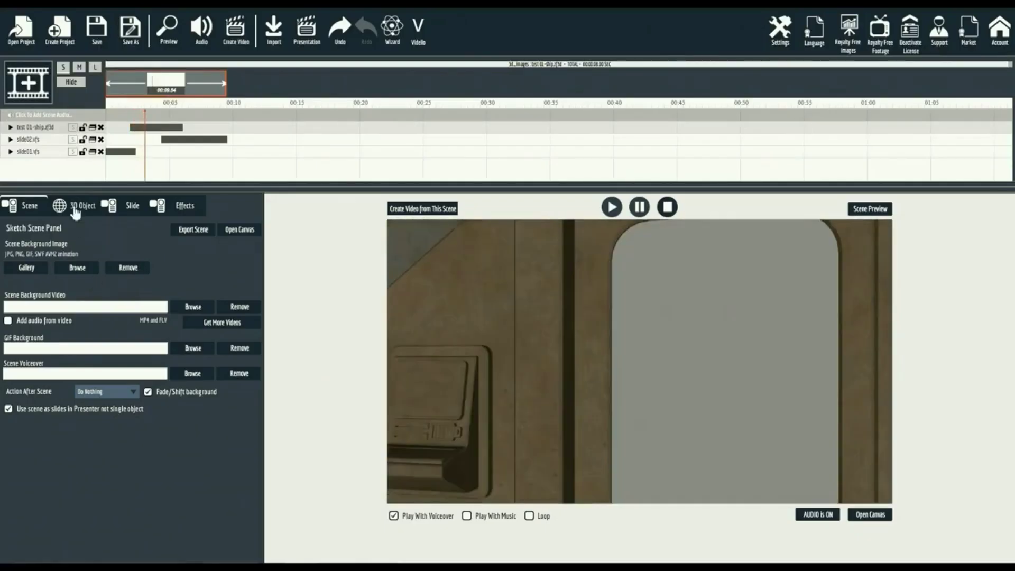
- Apply a STOCK IMAGES photo as the ship's Texture 3
click(75, 206)
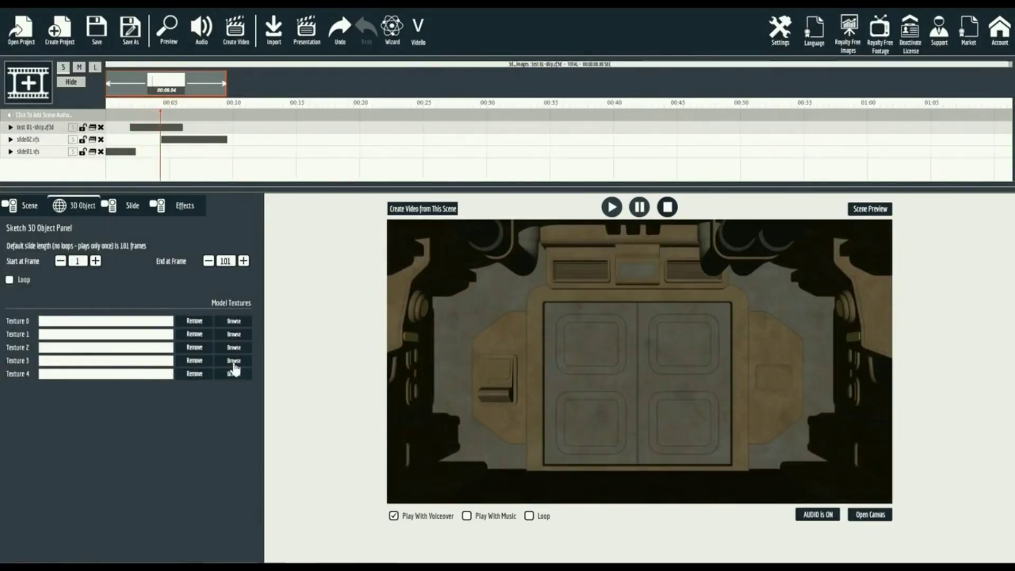
click(233, 361)
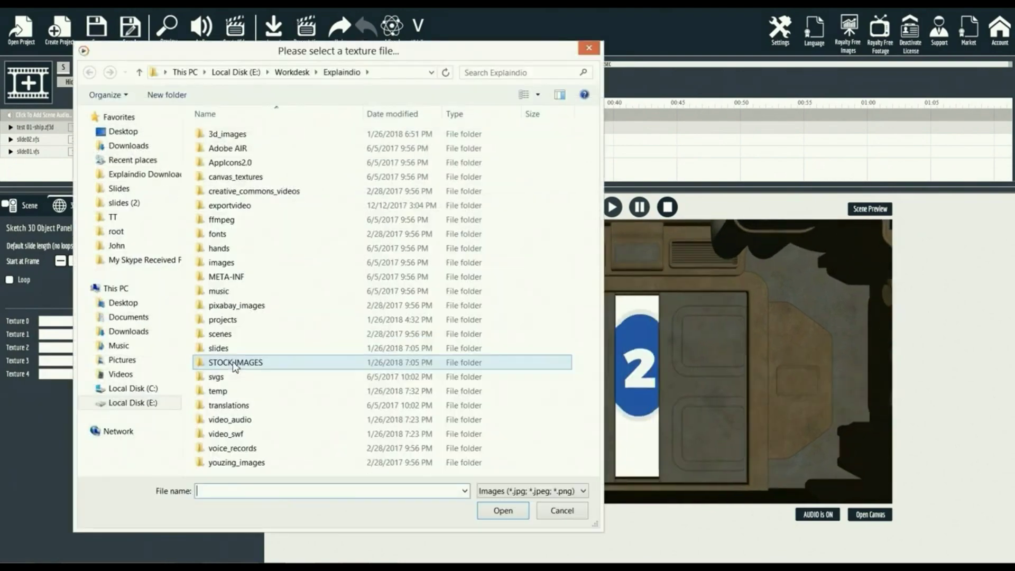
double_click(236, 362)
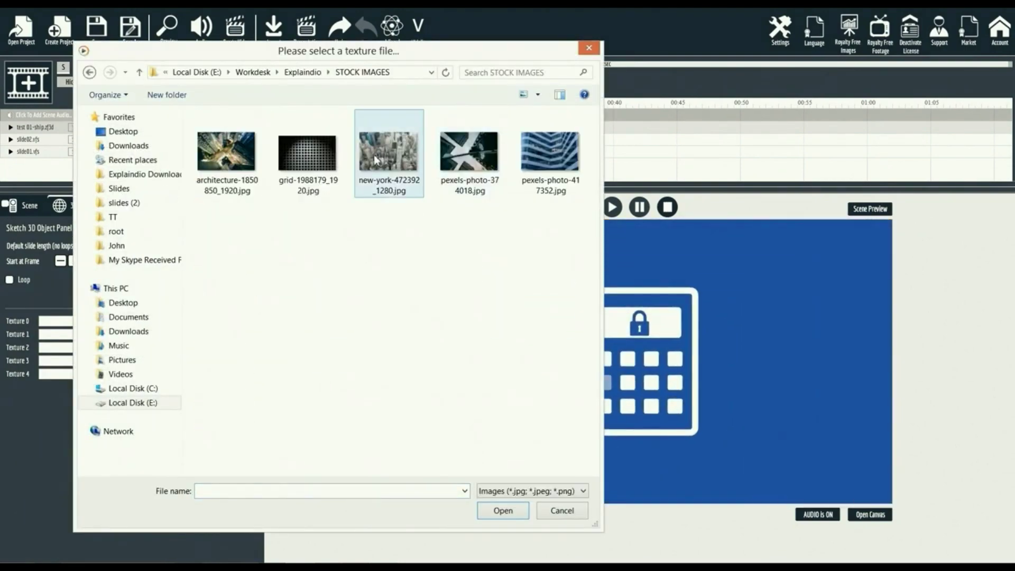
double_click(415, 164)
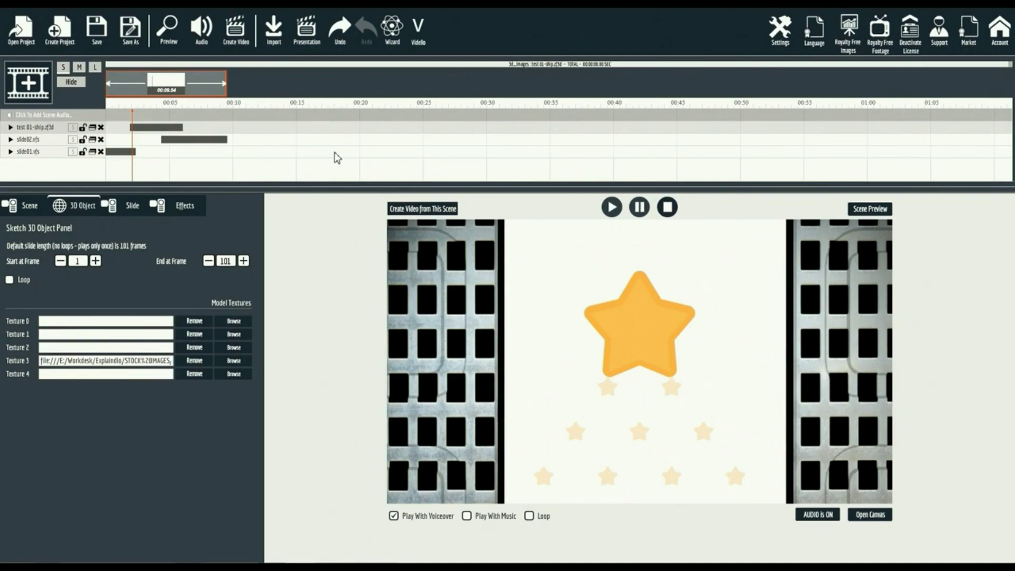
- Preview the scene with the slides and the textured ship model
click(167, 30)
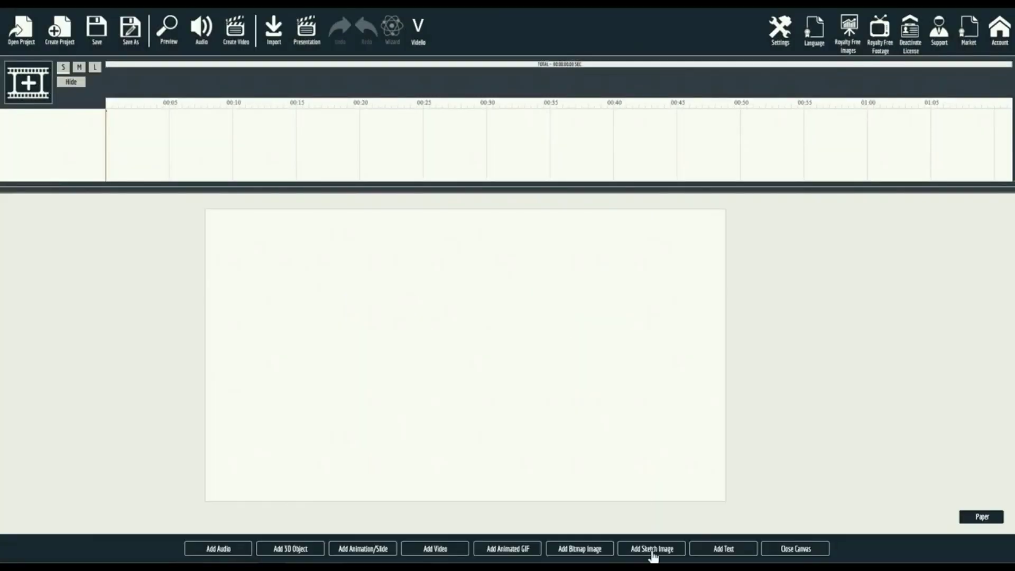
- Place the thinking-woman sketch of Jenny from the Personal Library on the canvas
click(652, 548)
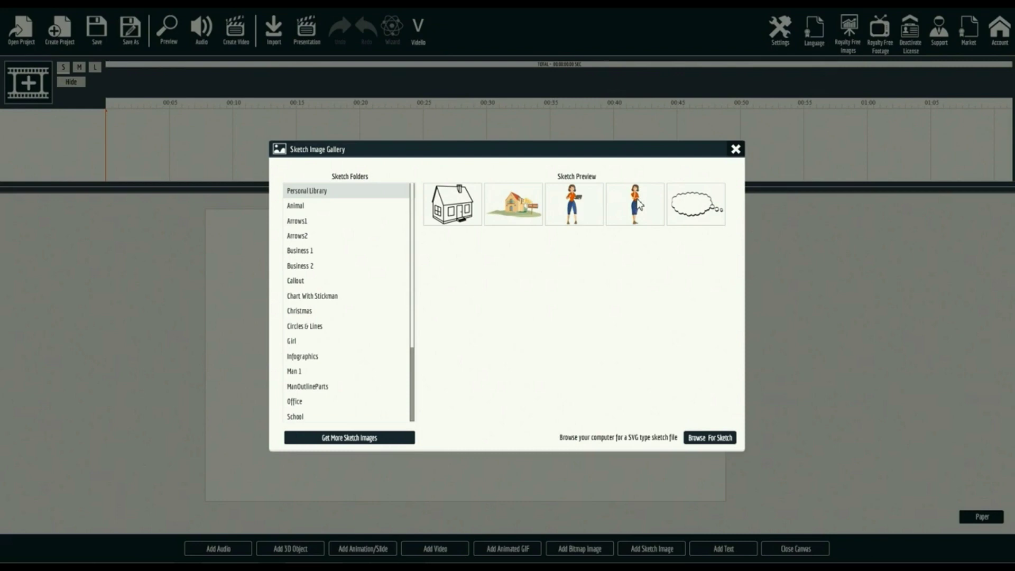
click(640, 205)
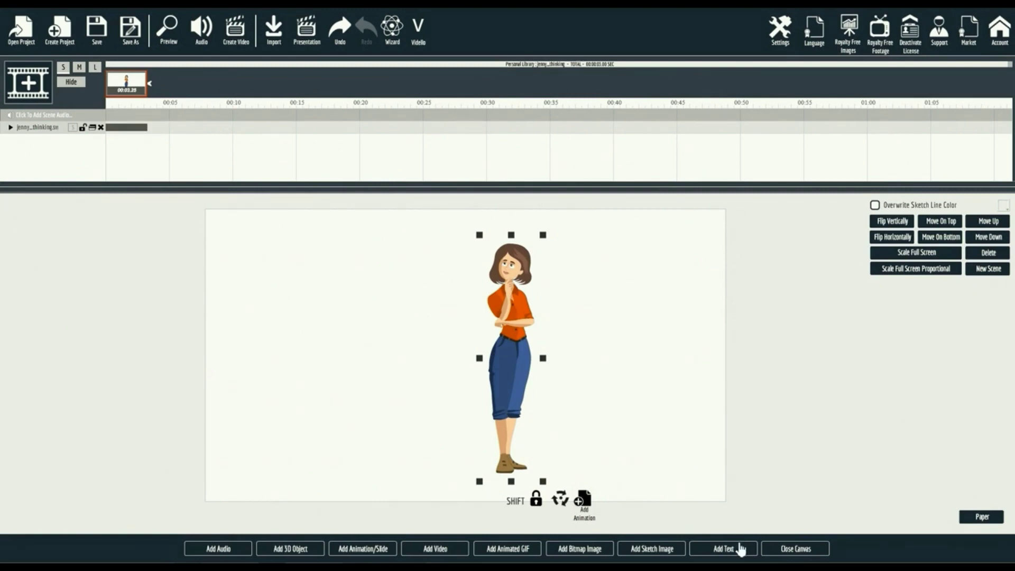
- Add 'This is Jenny!' text right of Jenny in Alegreya at size 60
click(723, 549)
drag(442, 372, 601, 367)
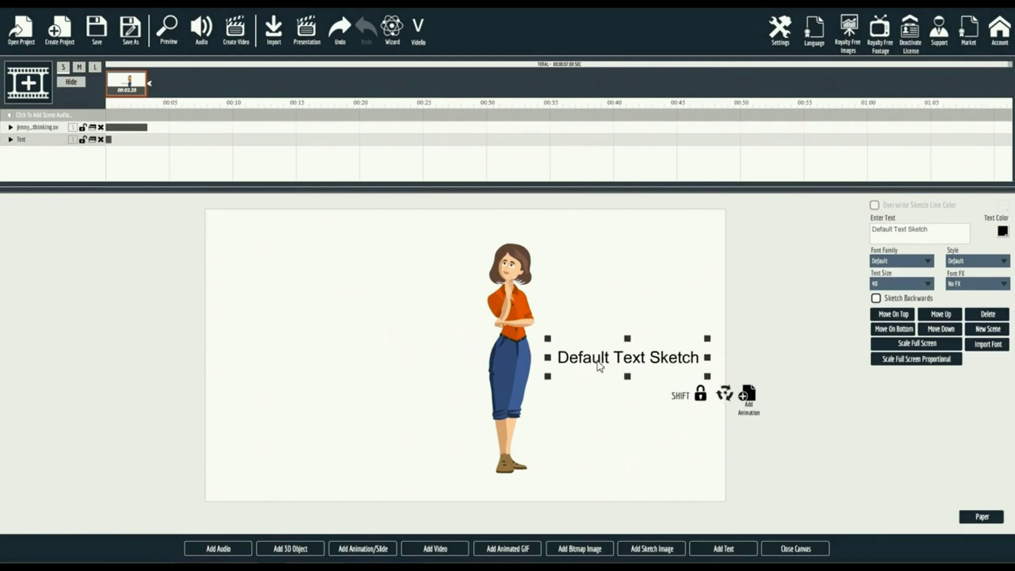
triple_click(904, 229)
text(Th)
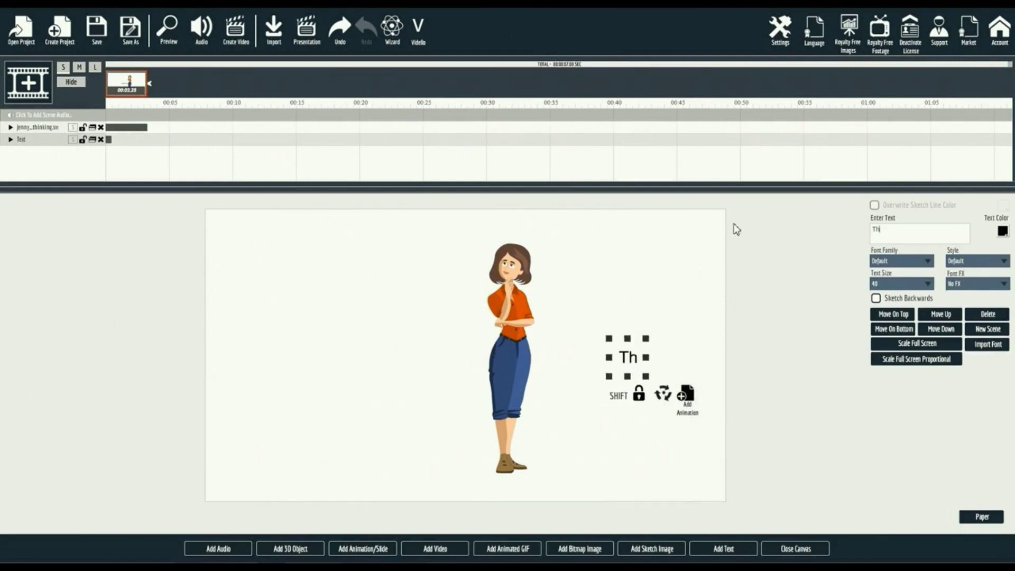
text(is is Jenny)
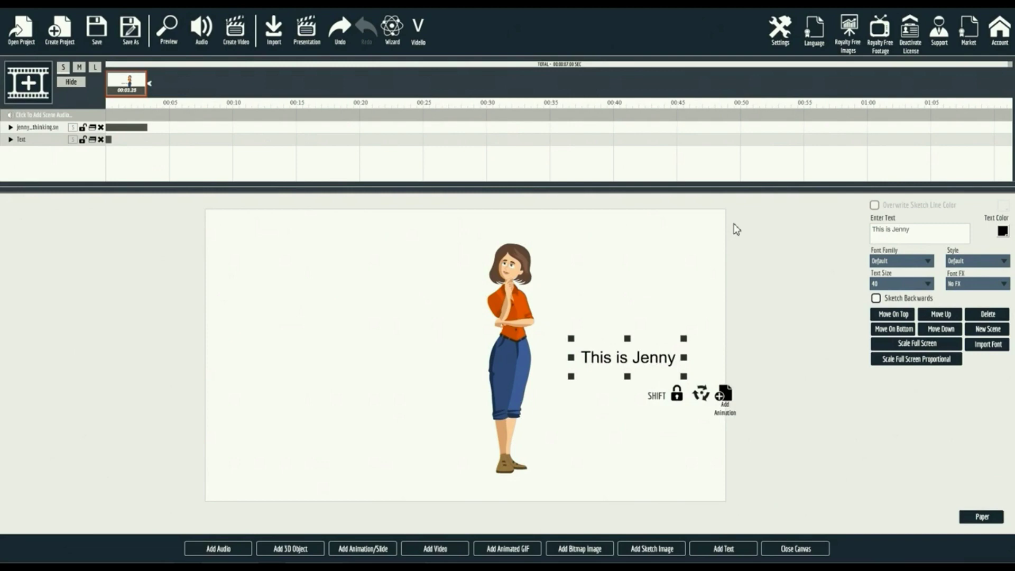
text(!)
click(902, 260)
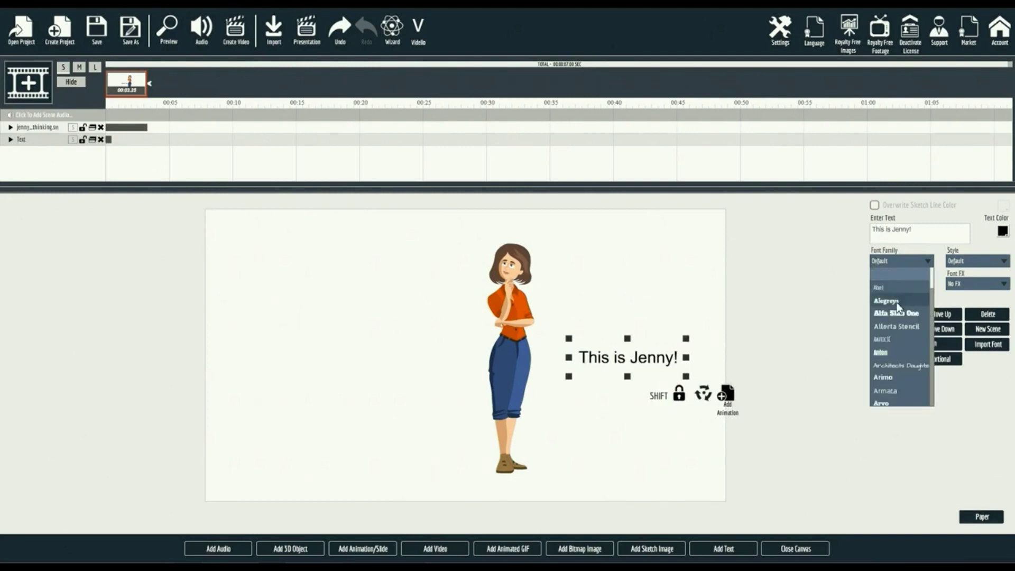
click(895, 296)
scroll(889, 335, down, 3)
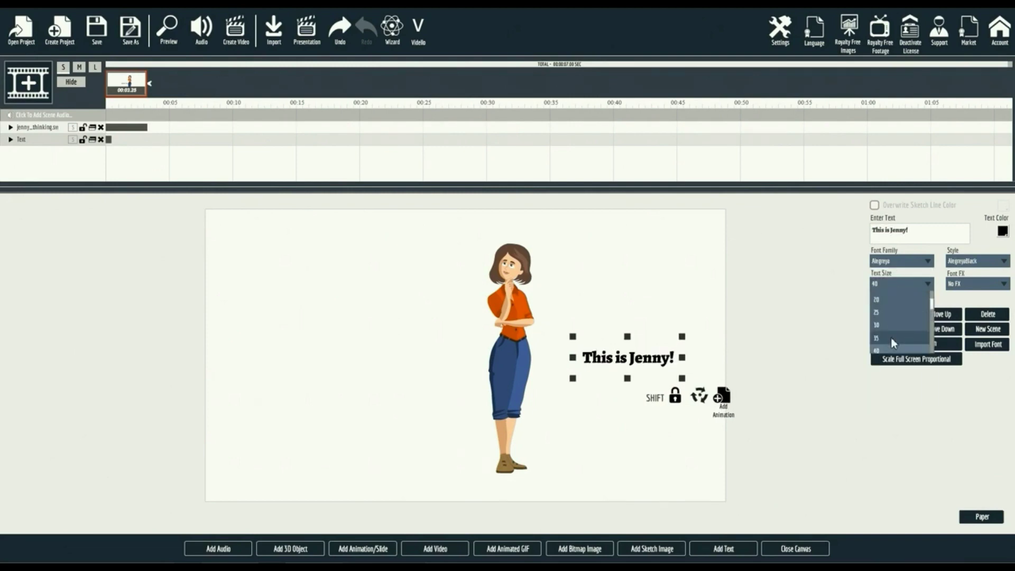
scroll(892, 333, down, 3)
click(890, 327)
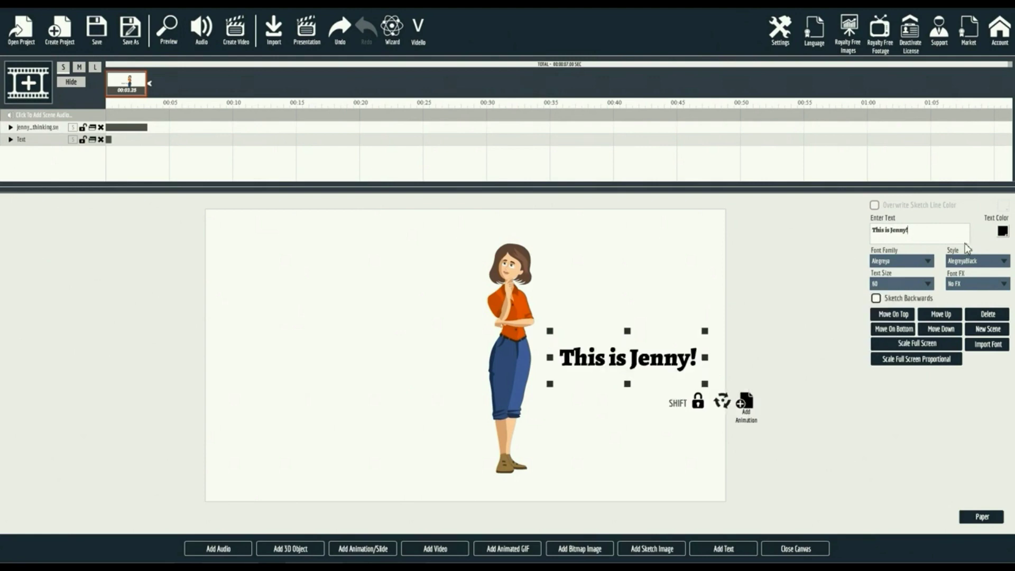
- Give the title a shortened Sketch By Hand effect, layer it above Jenny, and delay it
click(11, 140)
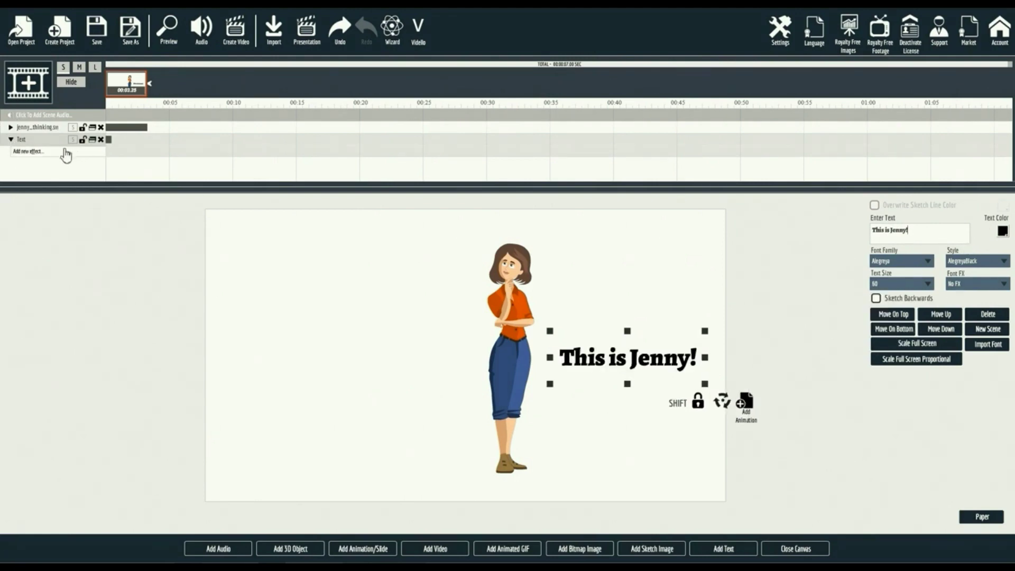
click(66, 152)
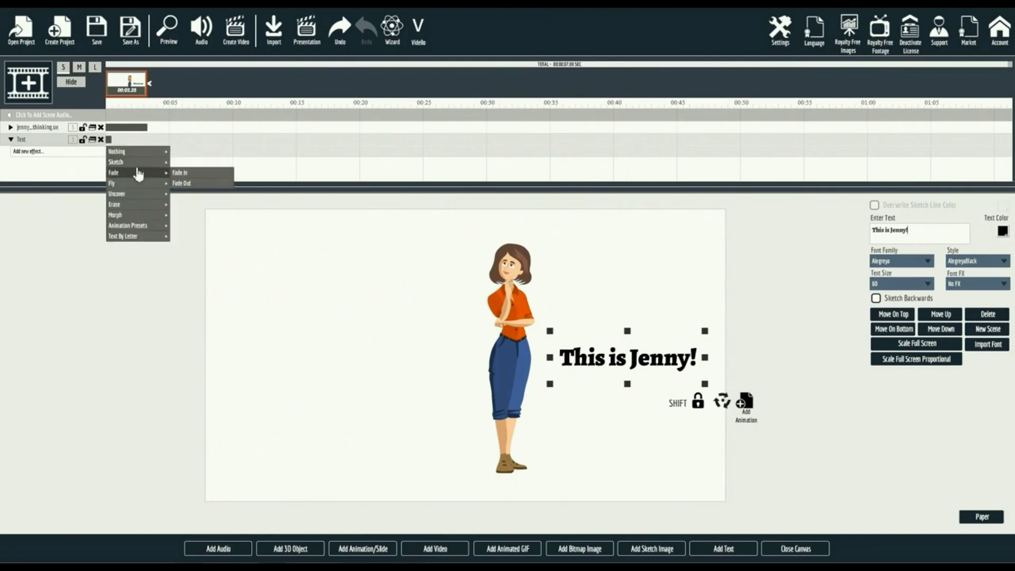
click(179, 169)
drag(145, 150, 129, 150)
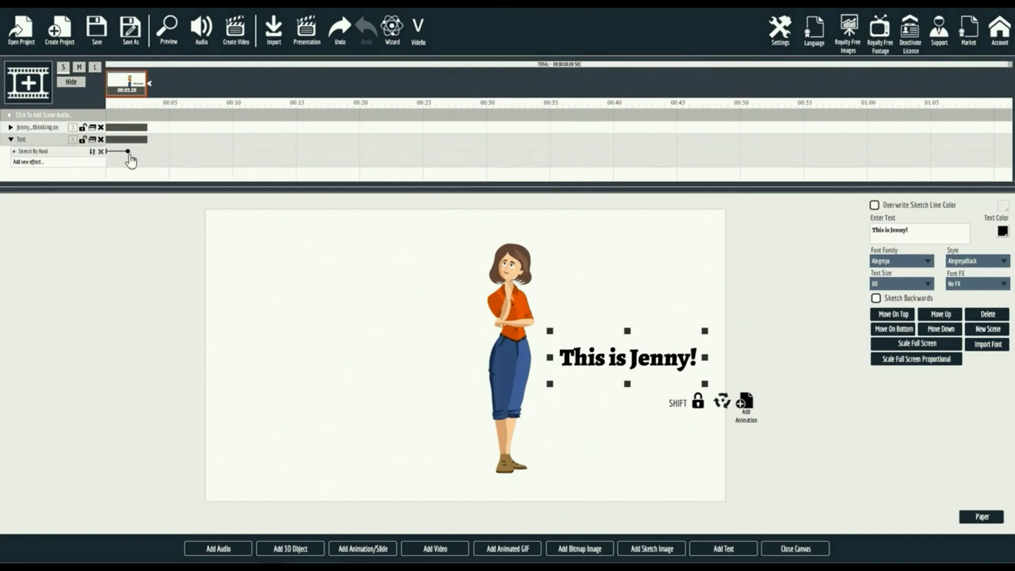
click(12, 141)
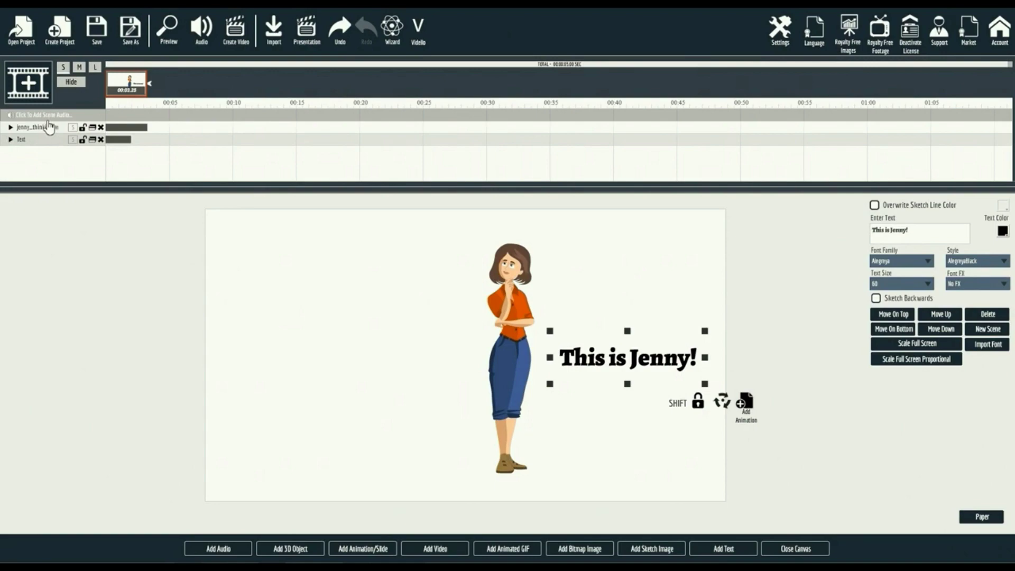
drag(36, 140, 48, 127)
drag(119, 127, 166, 130)
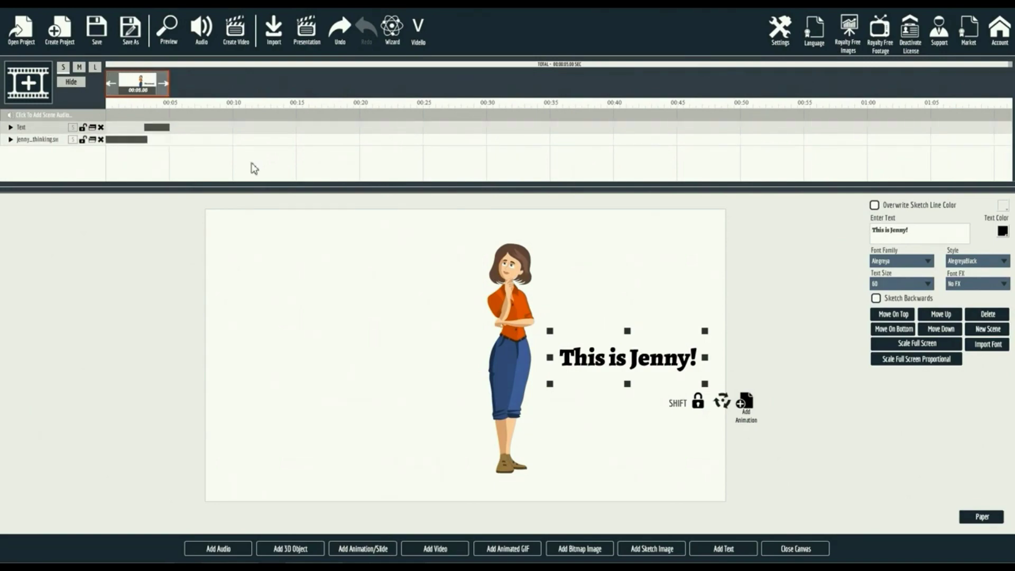
- Add the thought bubble sketch at the top left of Jenny
click(669, 546)
double_click(695, 205)
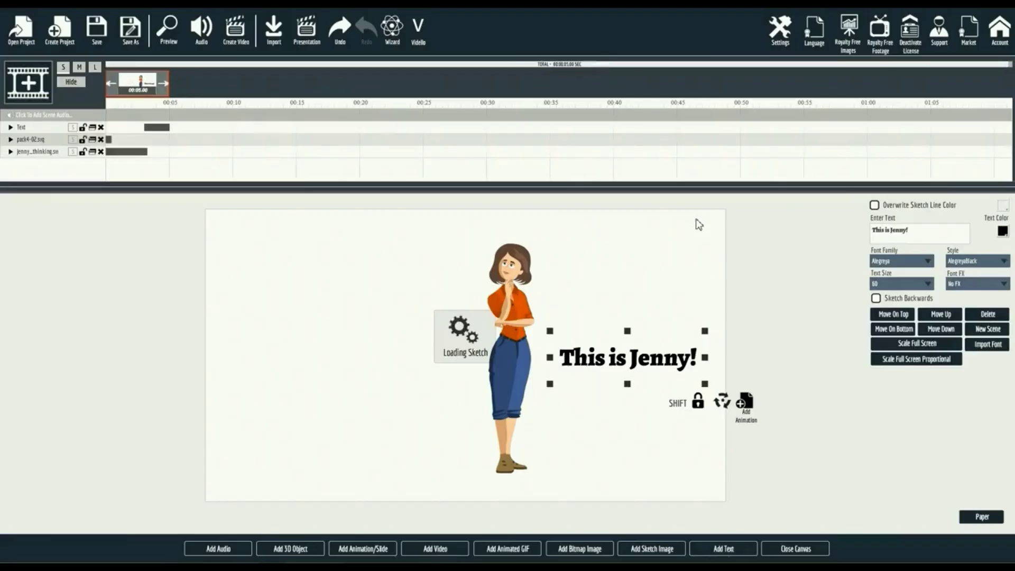
drag(475, 342, 342, 282)
- Move the bubble layer to the top, time it after the title, and add the house sketch inside
click(11, 139)
click(92, 152)
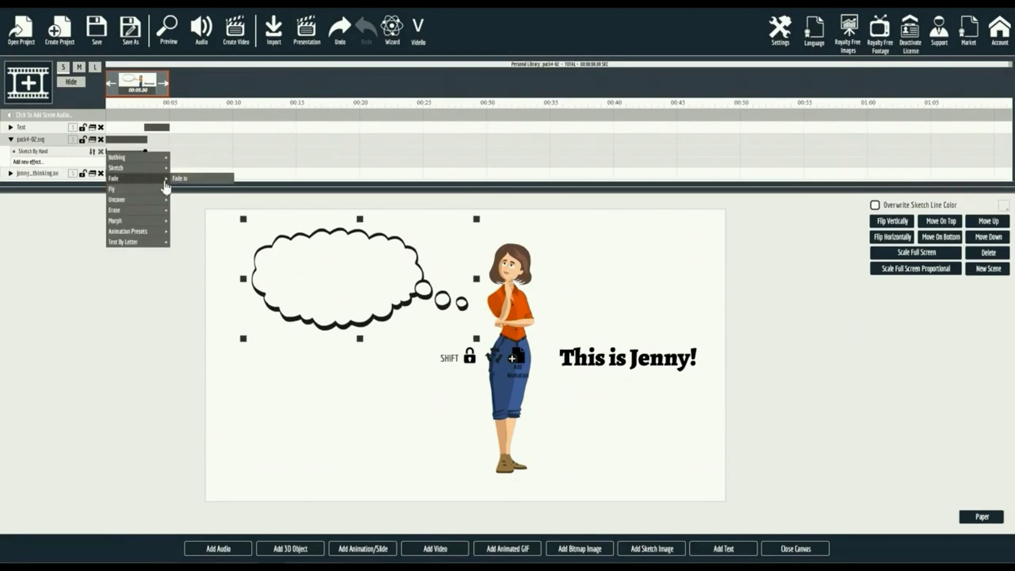
click(119, 175)
click(11, 140)
drag(36, 140, 35, 128)
drag(117, 127, 158, 127)
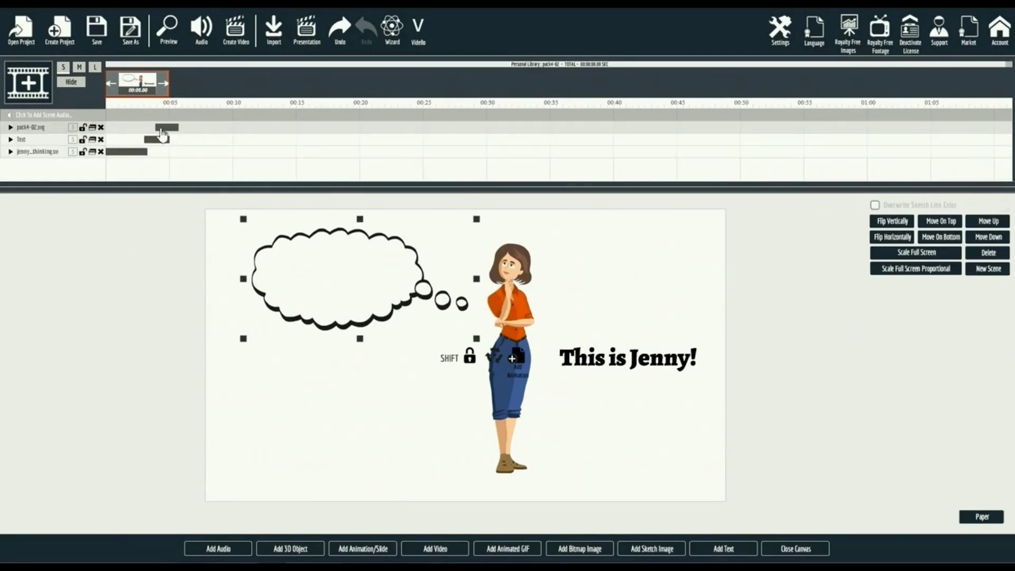
click(651, 548)
double_click(539, 193)
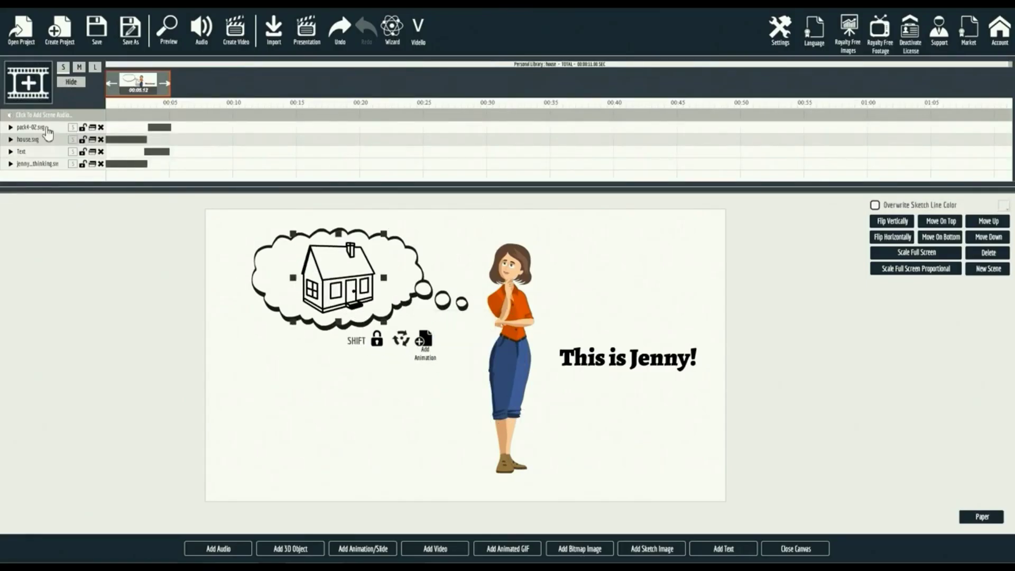
- Time the house sketch after the bubble and add a new text below the bubble
drag(36, 139, 36, 127)
drag(127, 128, 189, 128)
click(723, 548)
drag(464, 355, 349, 393)
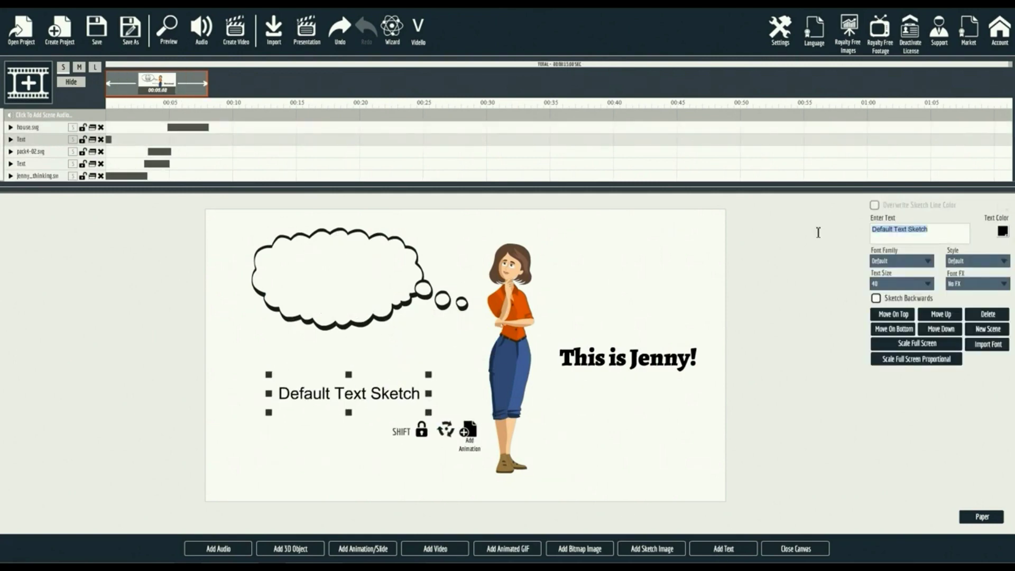
- Make the caption read 'She was thinking about buying a new house...' in brown Alegreya
triple_click(919, 229)
text(She was thinking about buying a new house...)
click(901, 260)
click(901, 283)
click(1001, 231)
click(955, 248)
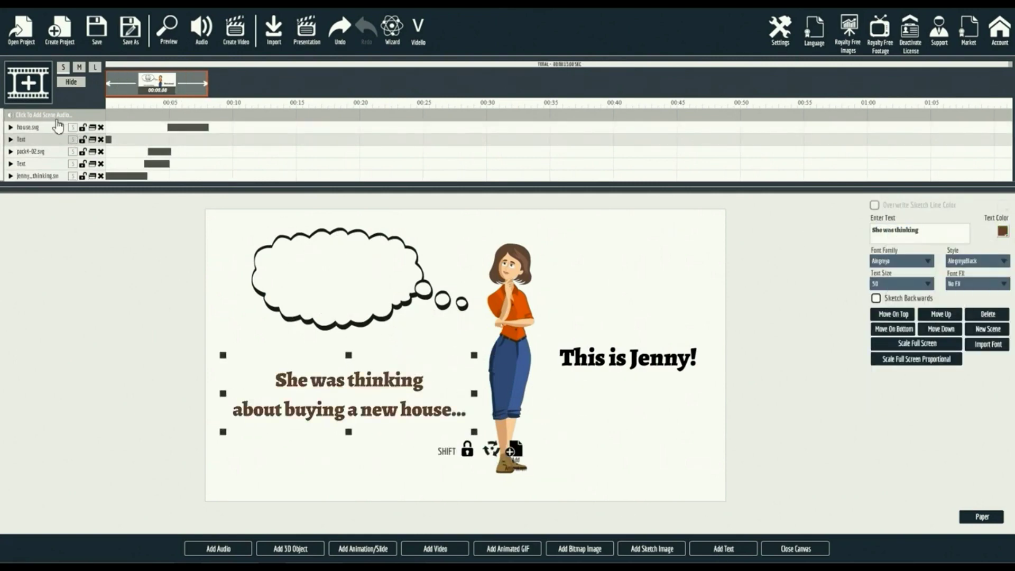
- Move the caption layer on top, delay it after the house, and preview the scene
right_click(36, 139)
click(119, 151)
drag(189, 127, 222, 127)
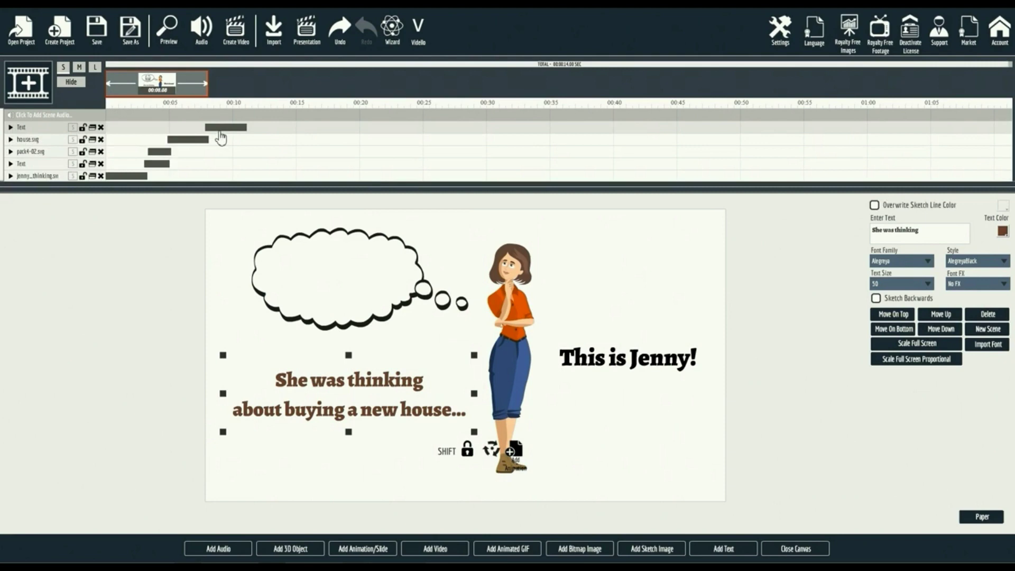
click(168, 30)
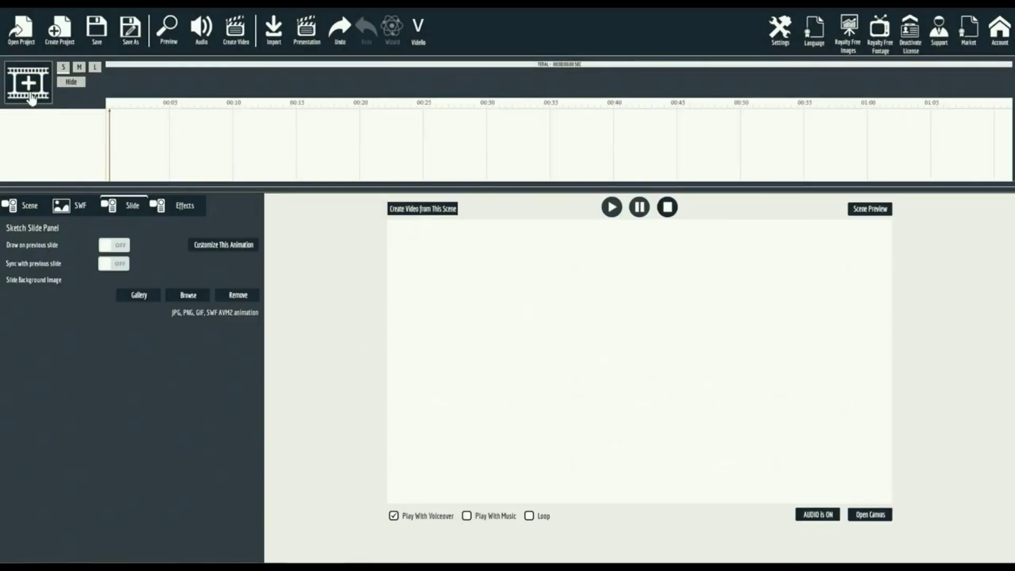
- Create a blank new scene and add the Color Style slide01
click(28, 83)
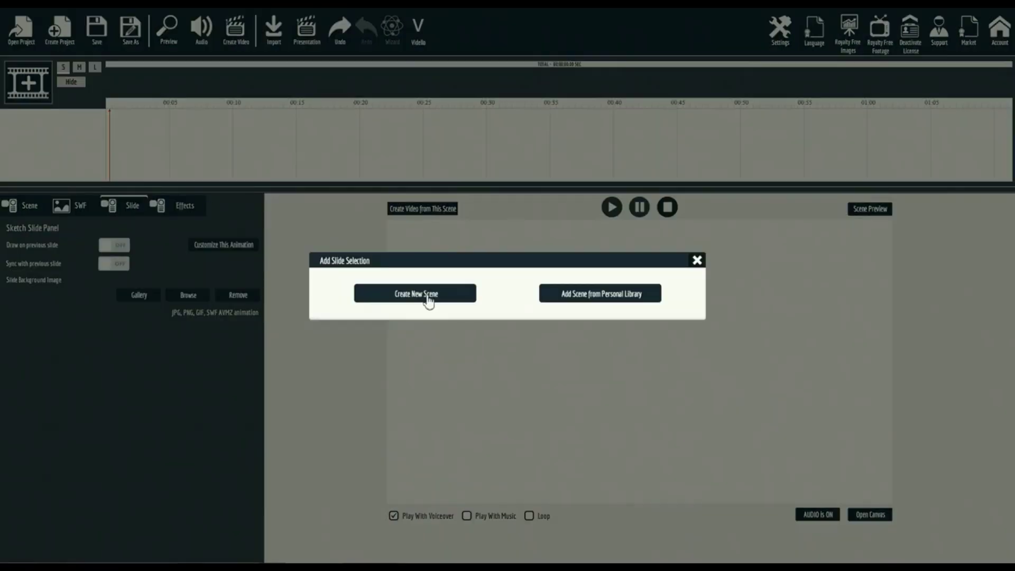
click(428, 293)
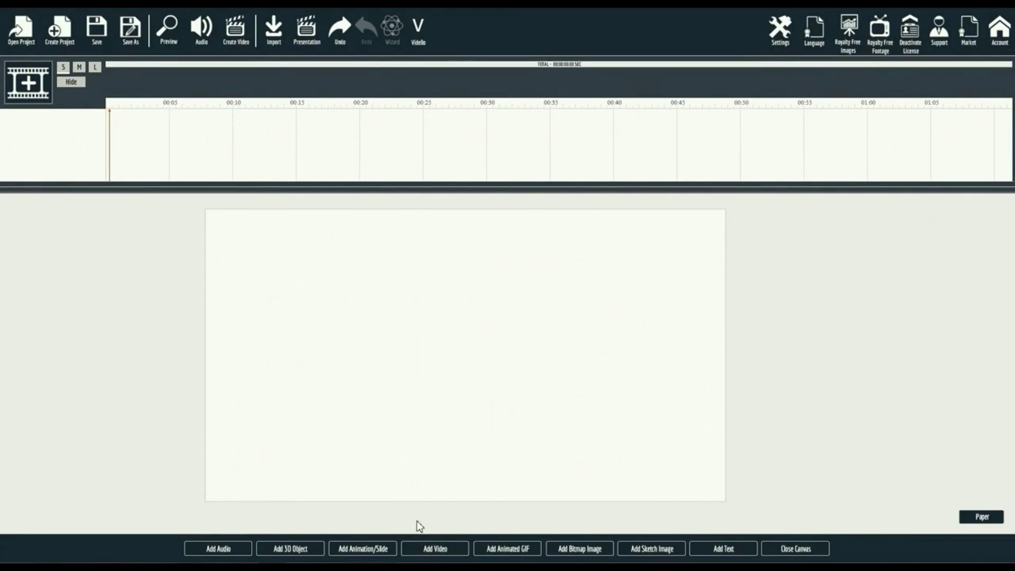
click(363, 548)
click(432, 298)
click(697, 400)
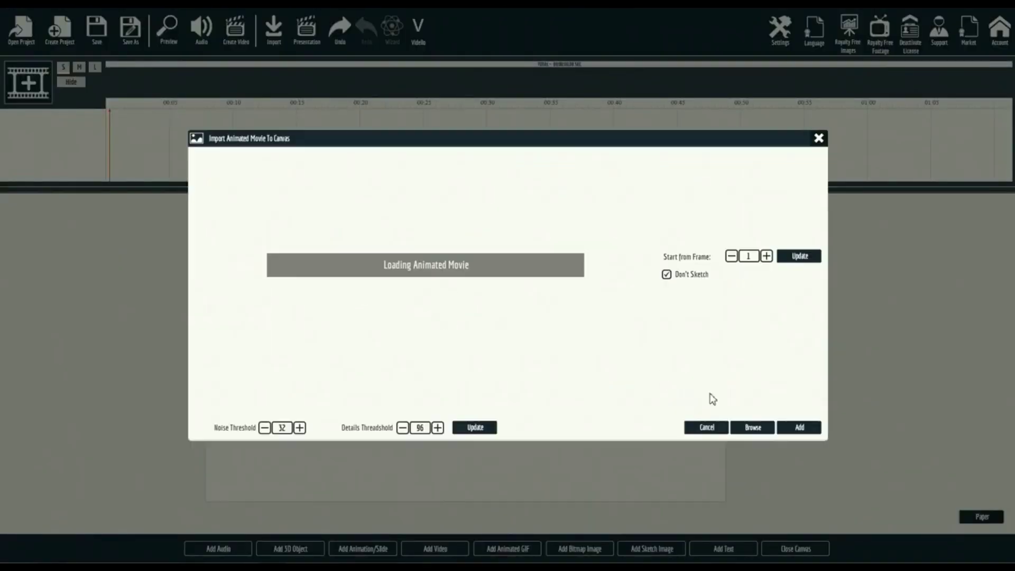
click(808, 432)
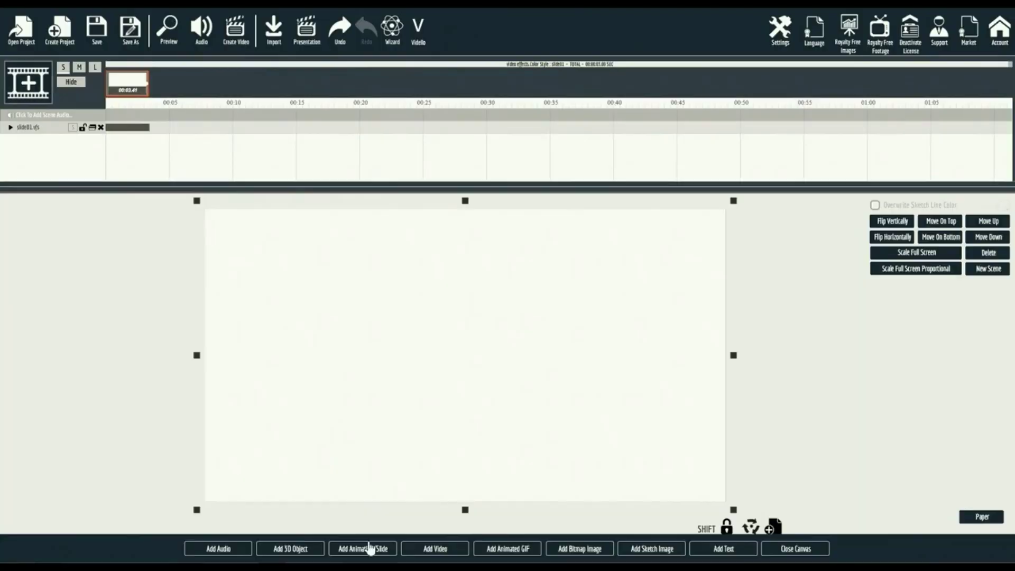
- Add slide05 and slide06, staggering each clip to play after the previous one
click(363, 548)
click(496, 250)
click(735, 393)
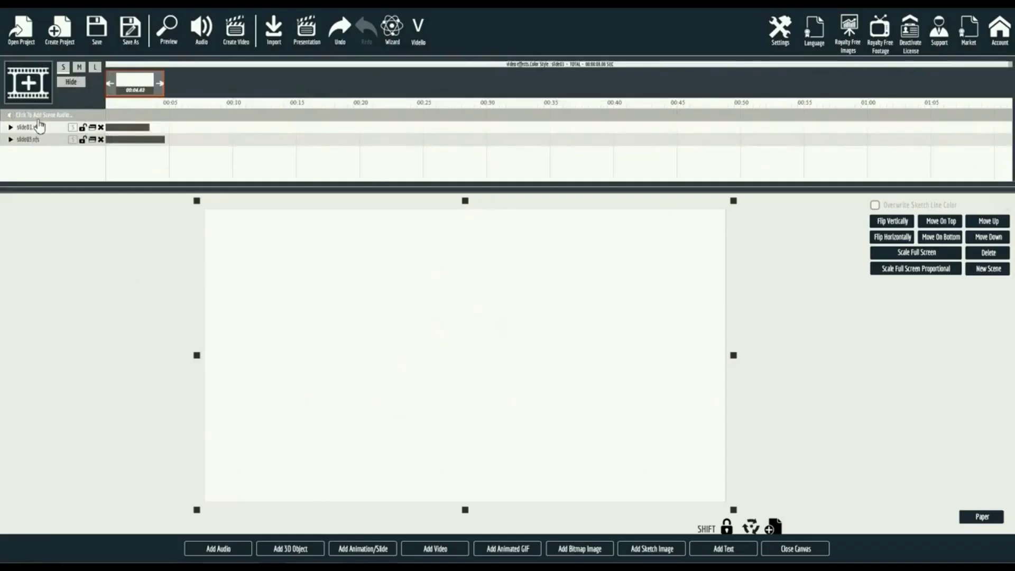
drag(127, 128, 166, 135)
click(364, 548)
click(492, 264)
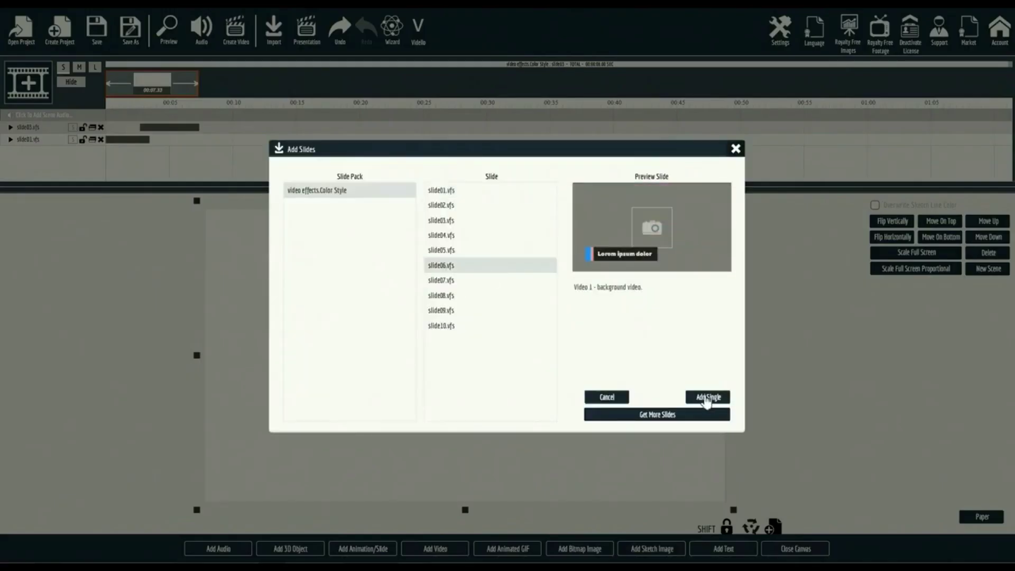
click(707, 397)
drag(150, 127, 222, 128)
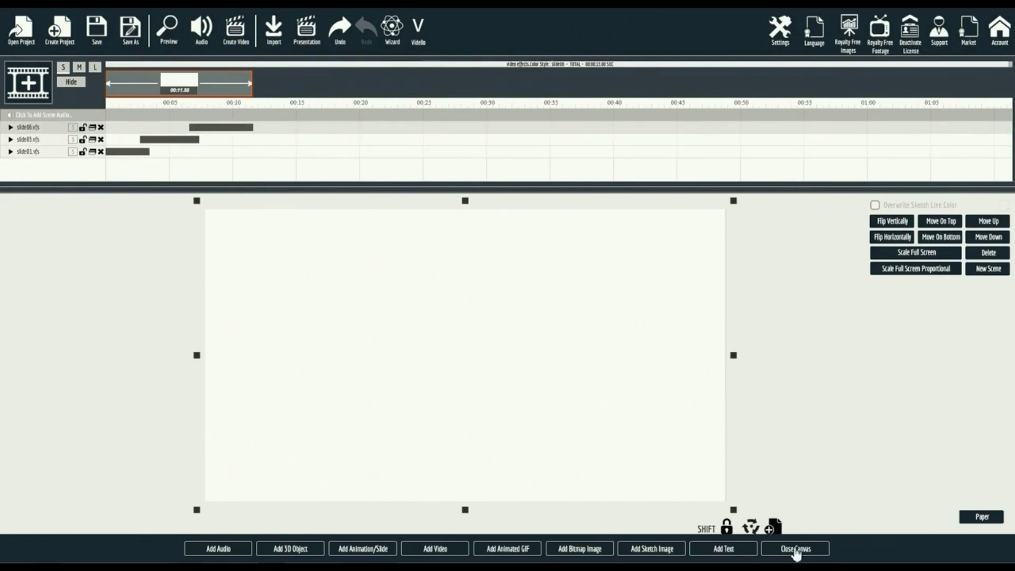
- Preview the scene, then load the Maldives beach photo into the slide's Image Area 1
click(795, 549)
click(611, 207)
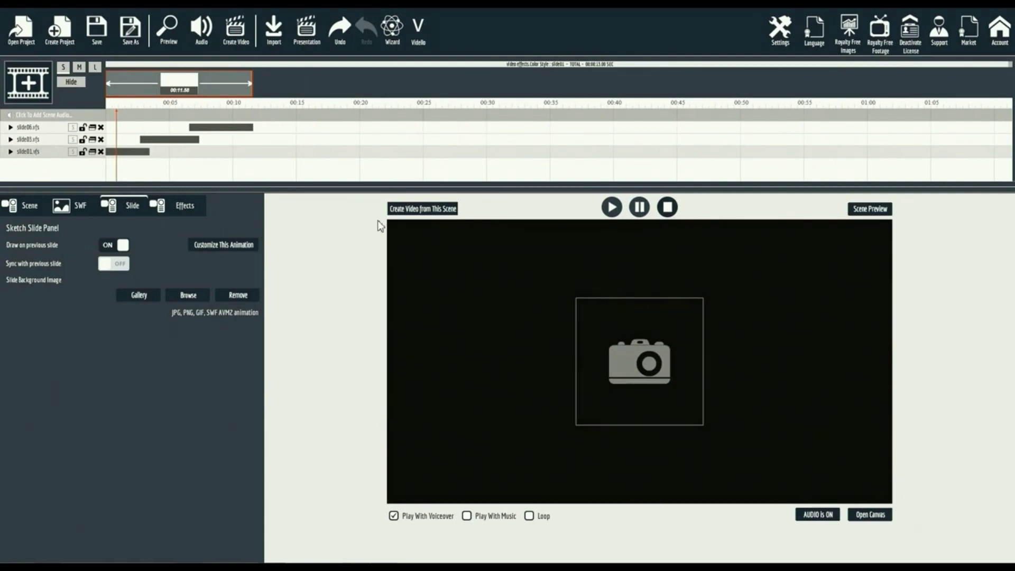
click(199, 250)
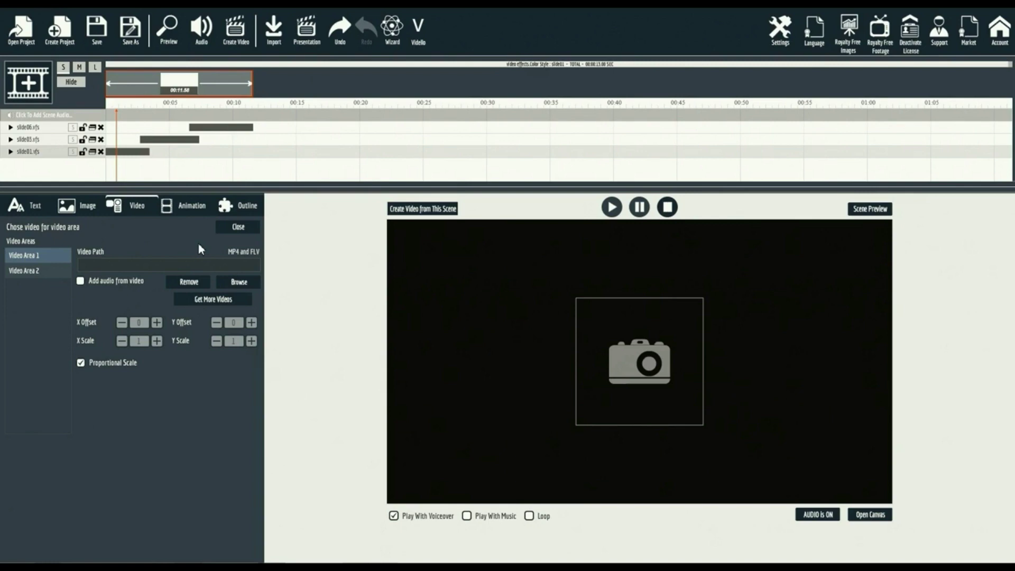
click(87, 206)
click(124, 257)
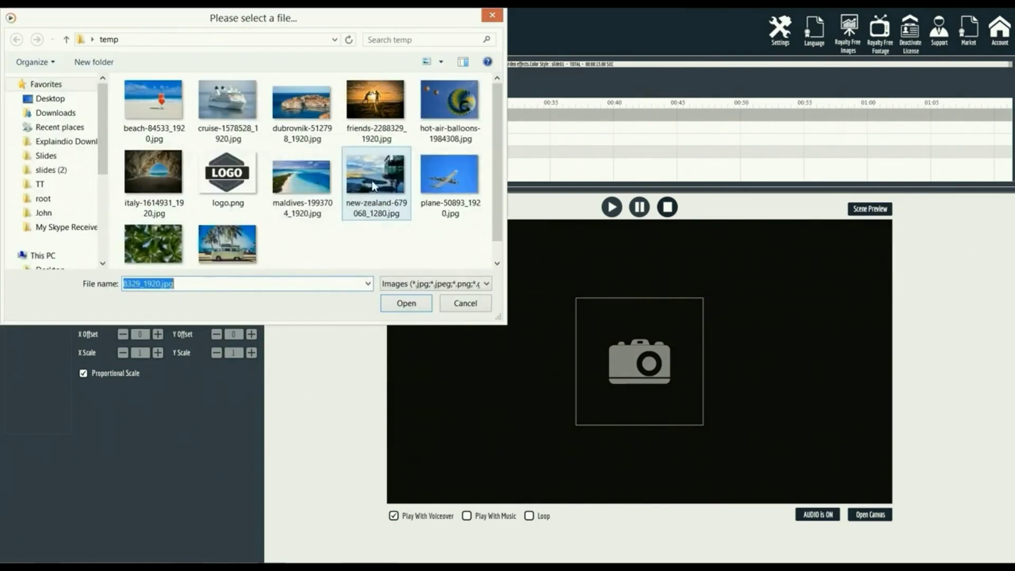
double_click(292, 181)
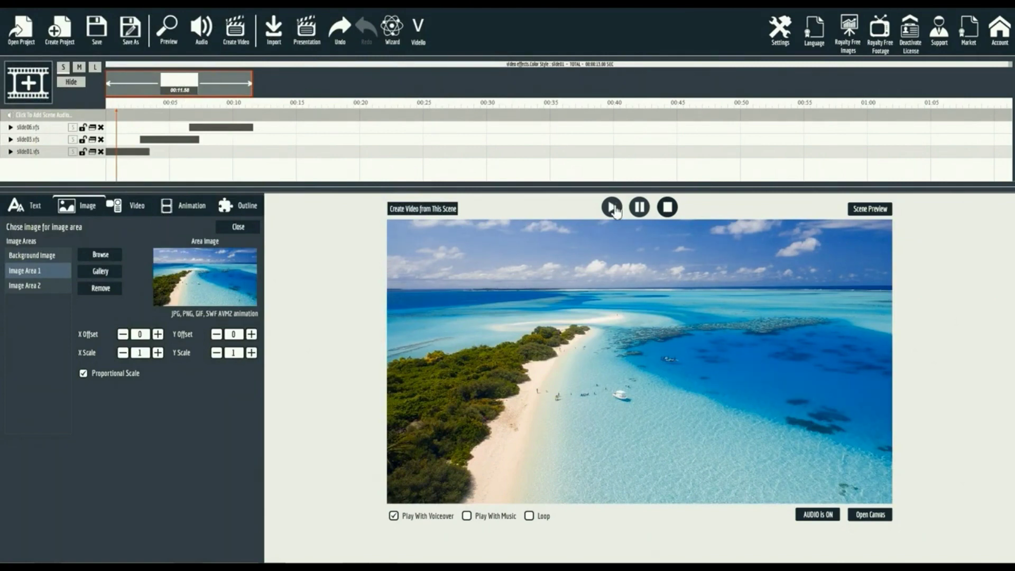
- Set Text Area 1 to 'YOUR COMPANY' and Text Area 2 to 'your company slogan', both with Word Wrap off
click(611, 207)
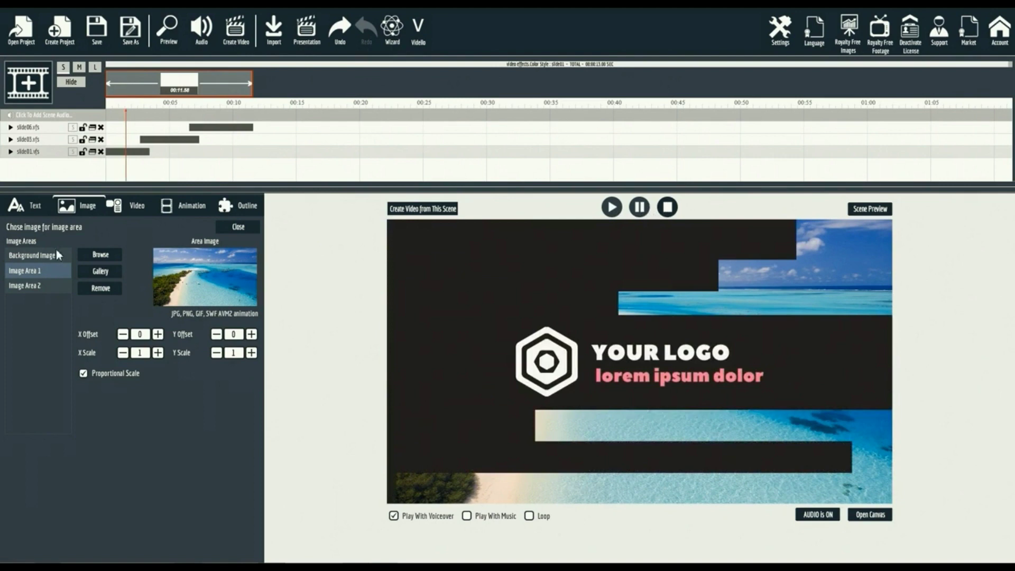
click(34, 206)
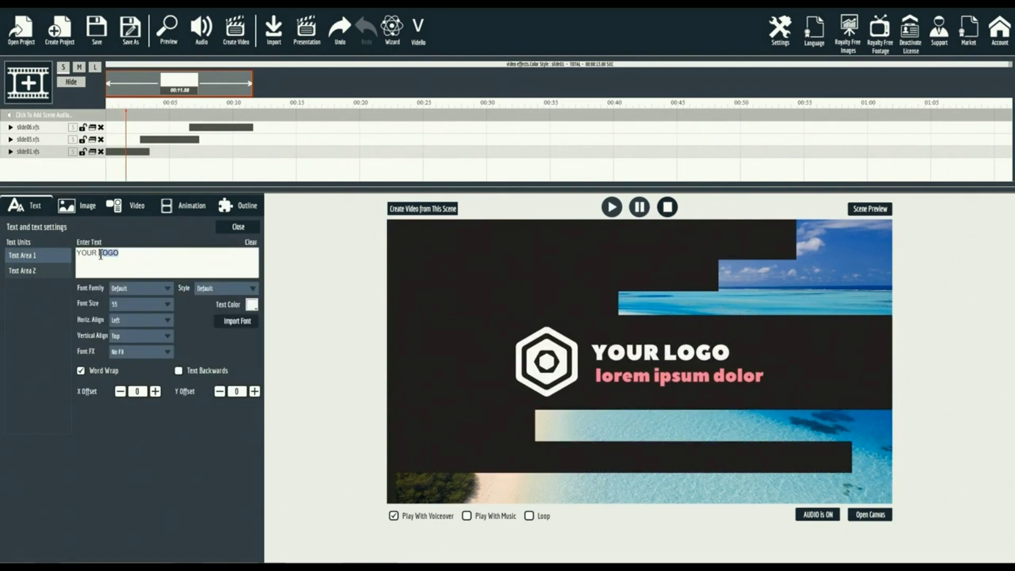
text(COMPANY)
click(81, 370)
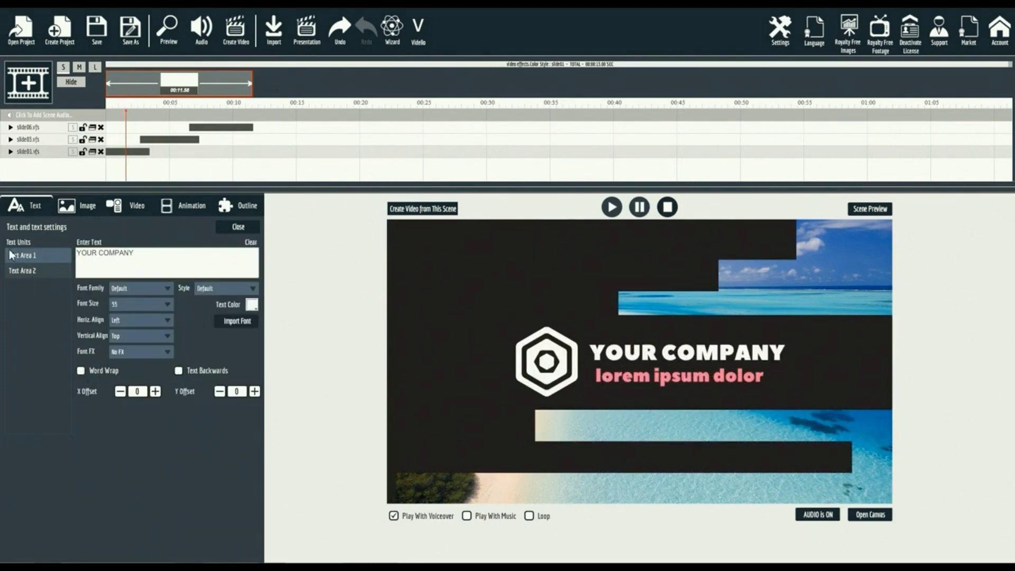
click(22, 270)
triple_click(127, 253)
text(your company slogan)
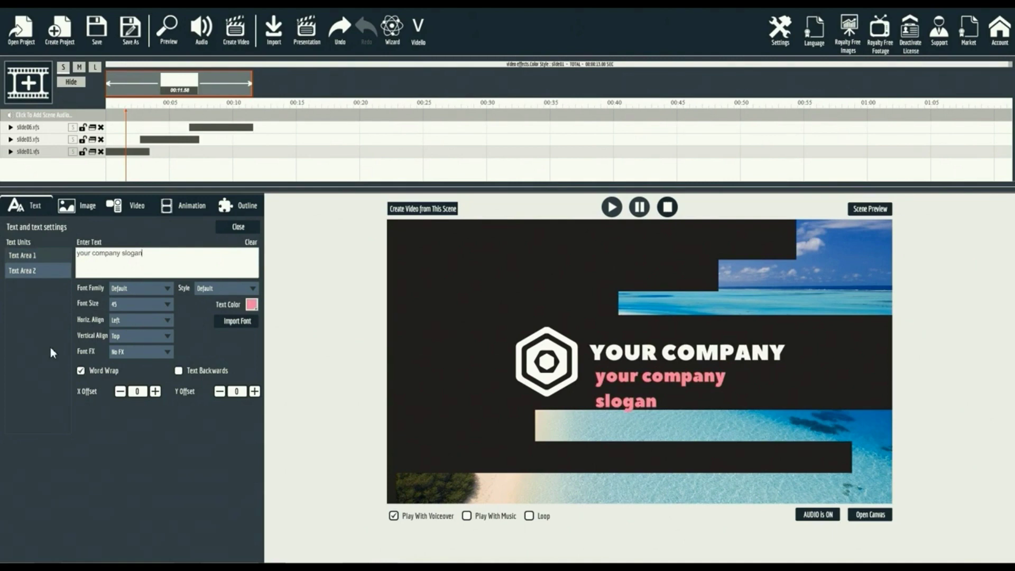
click(82, 370)
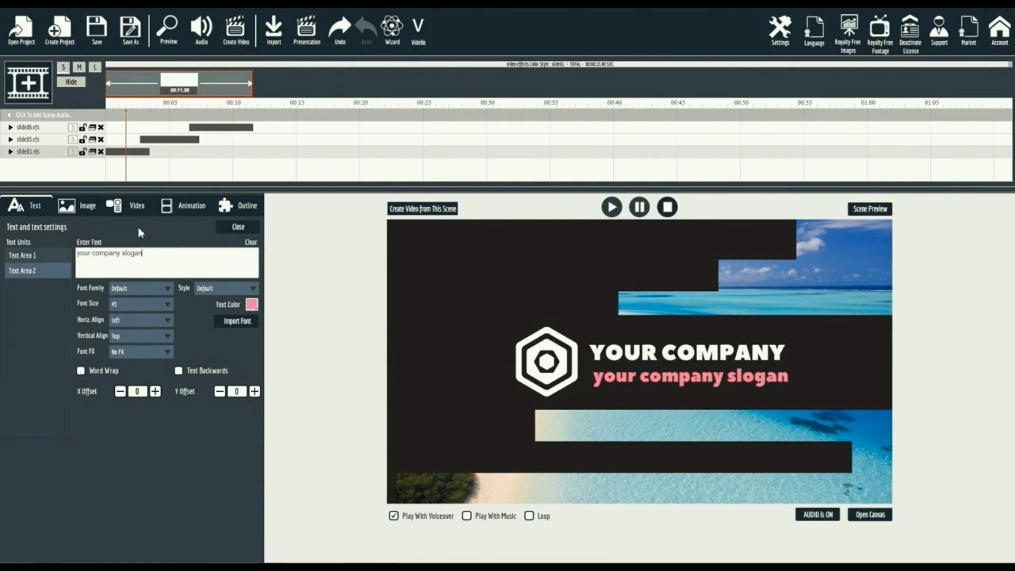
- Load logo.png into Image Area 2 in place of the emblem
click(79, 206)
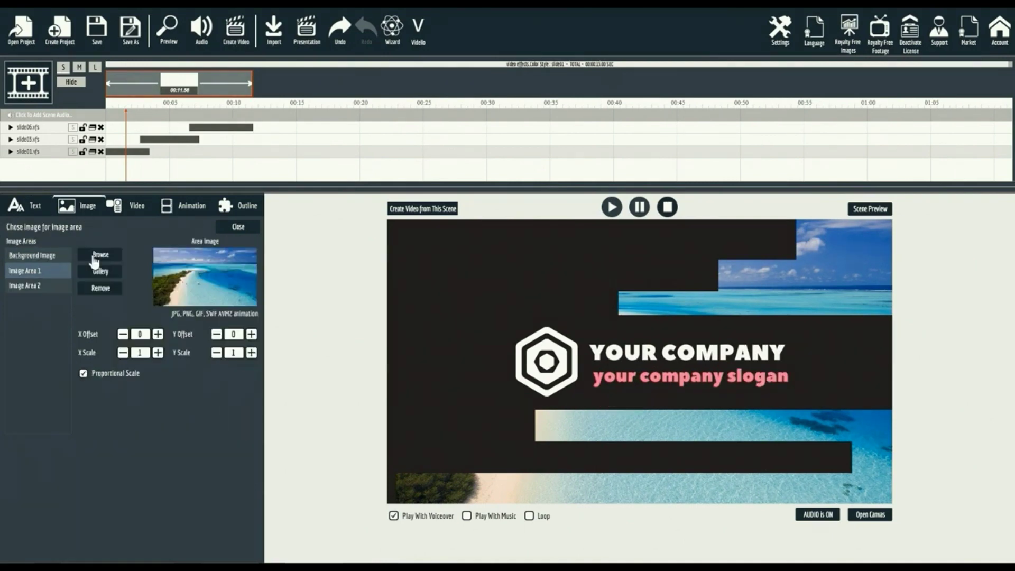
click(29, 286)
click(102, 255)
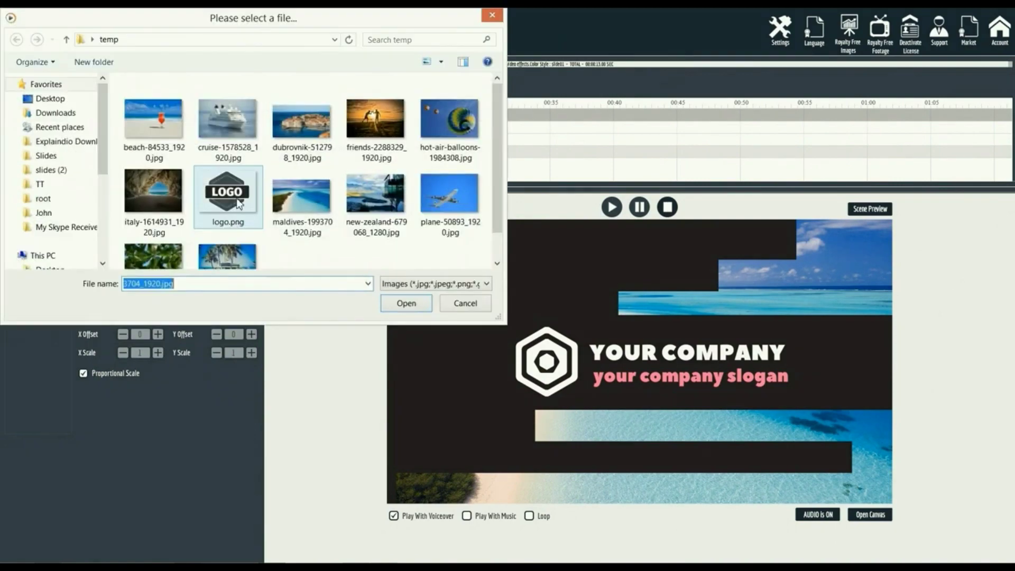
double_click(238, 204)
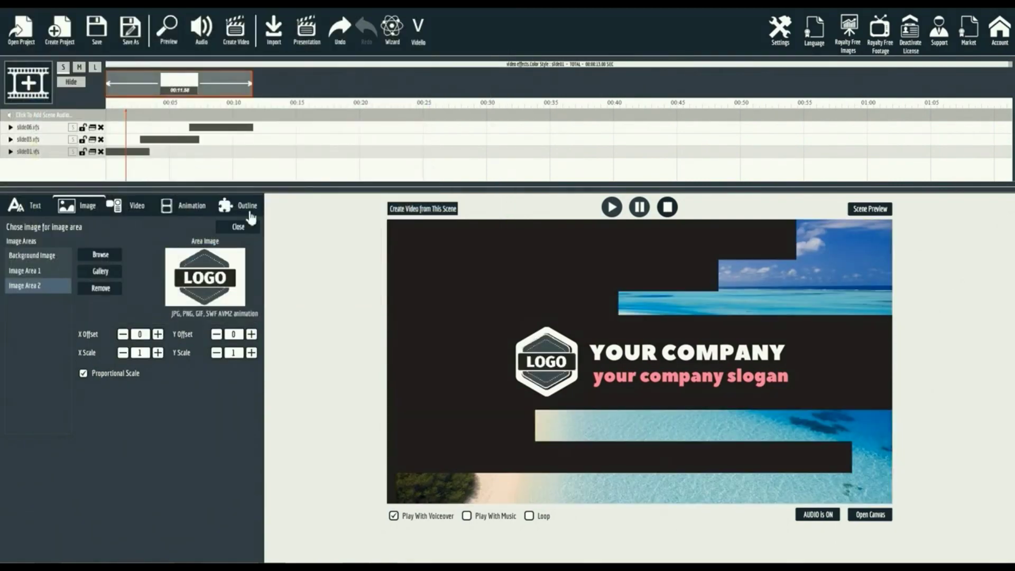
- Turn off Outline Area4, then begin customising the cruise ship slide
click(247, 208)
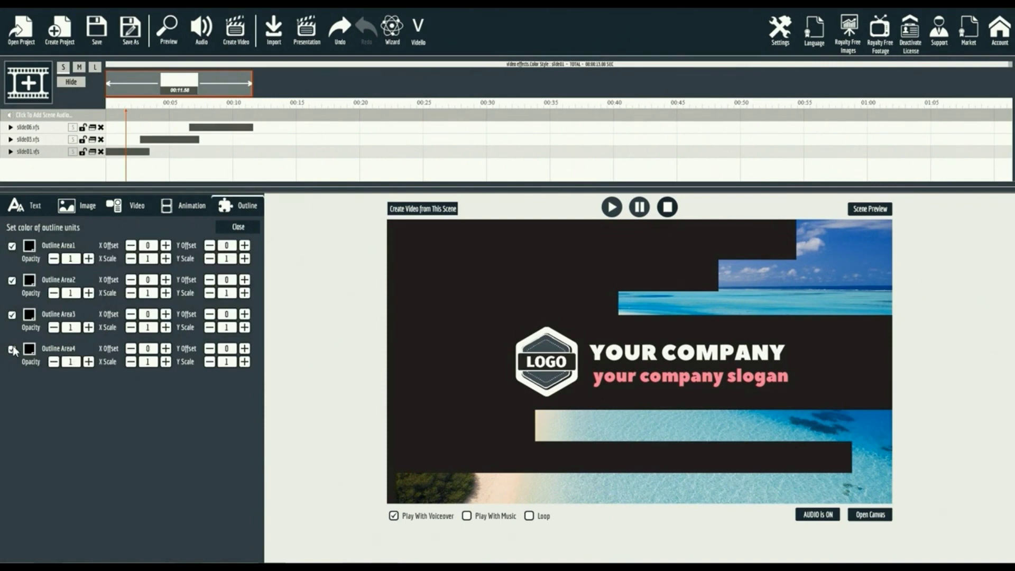
click(13, 348)
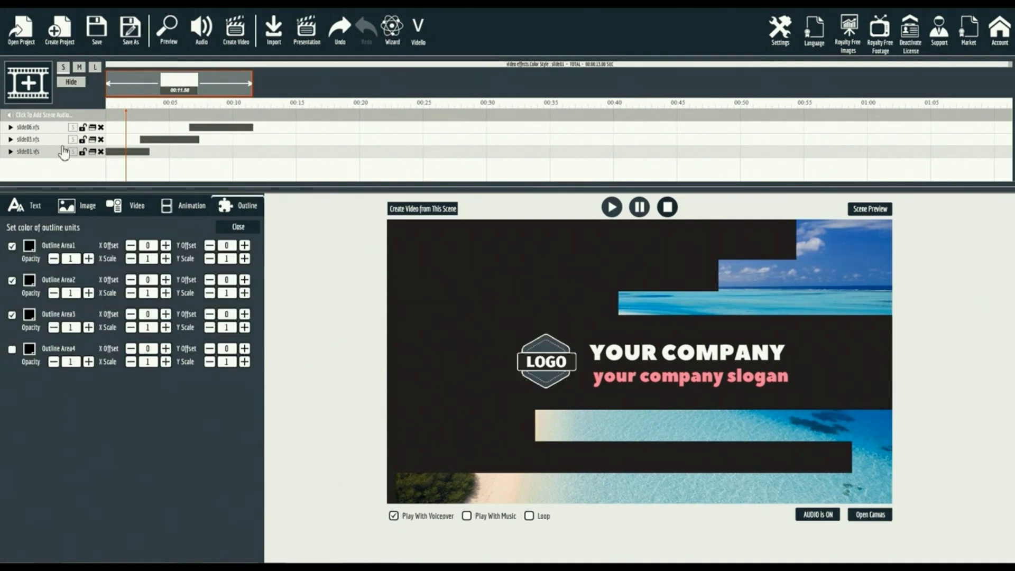
double_click(63, 152)
click(214, 244)
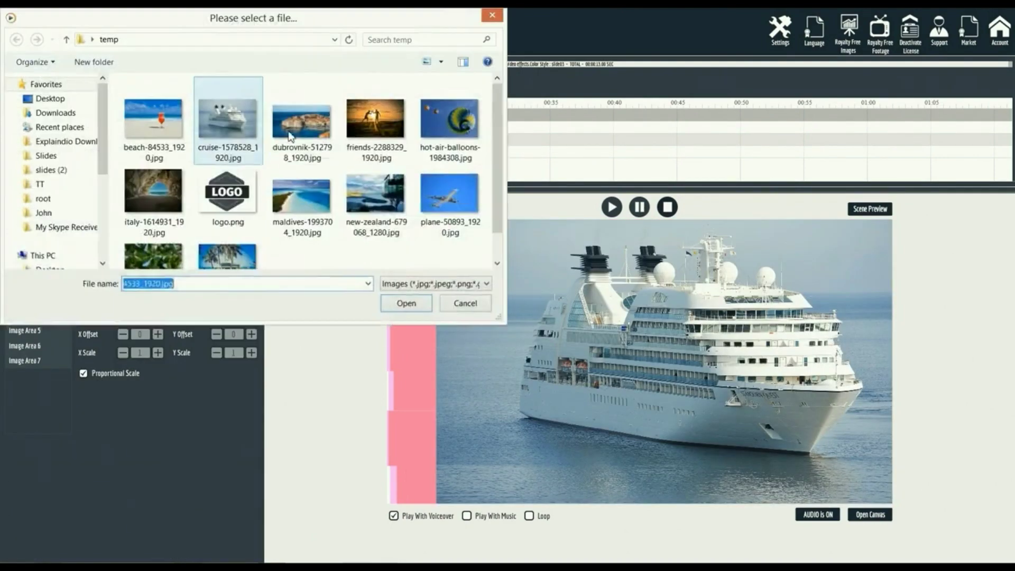
- Load the friends sunset photo into the photo slide
double_click(375, 118)
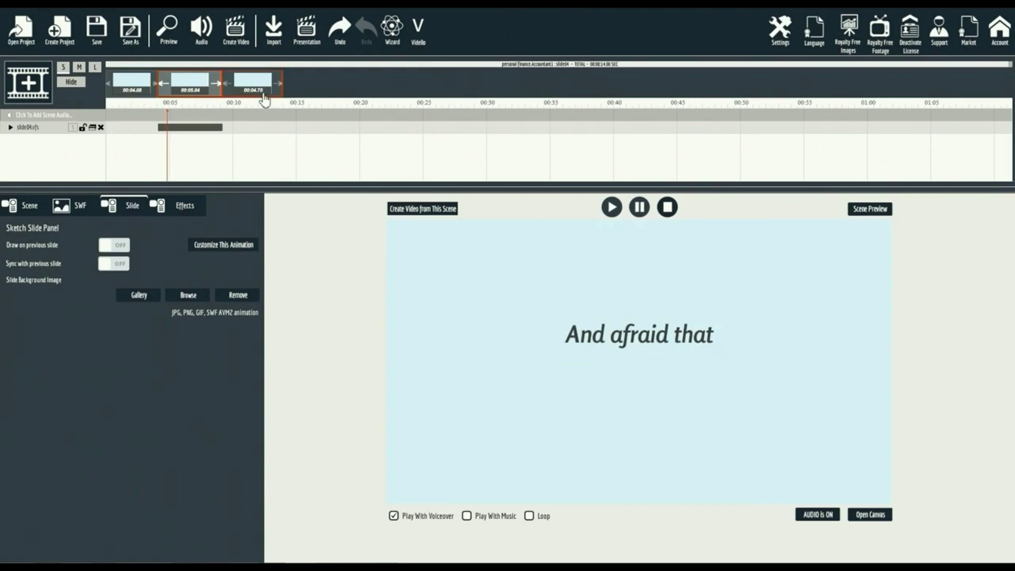
- Open Text Area 3 of the third accounting slide for editing
click(254, 83)
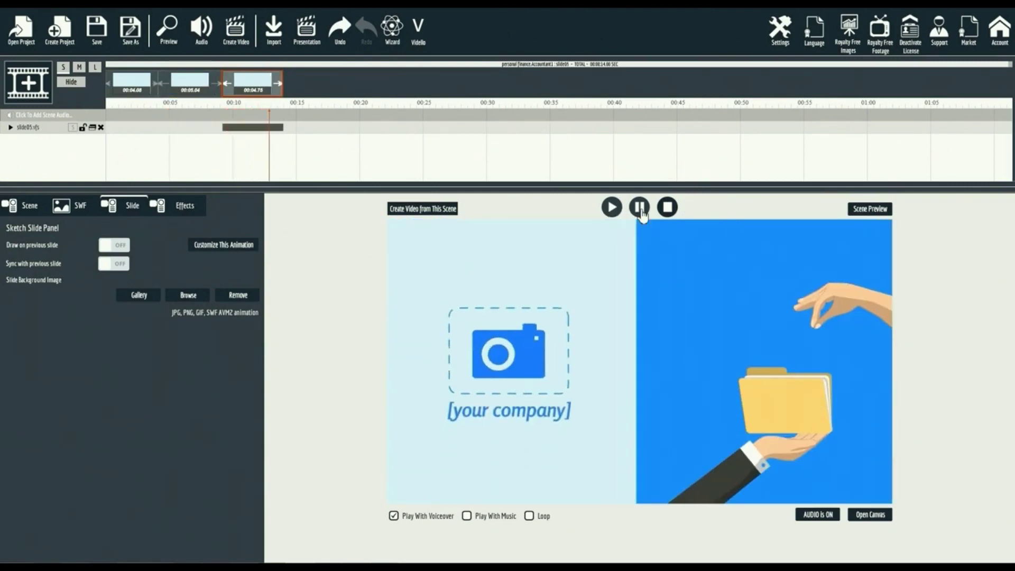
click(230, 246)
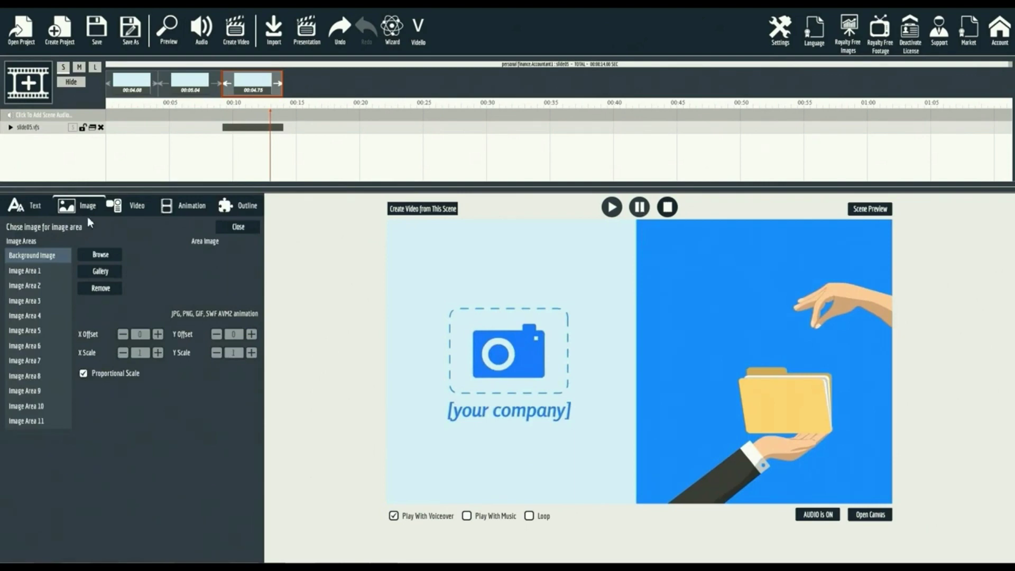
click(32, 206)
click(48, 282)
text(Accounting Company)
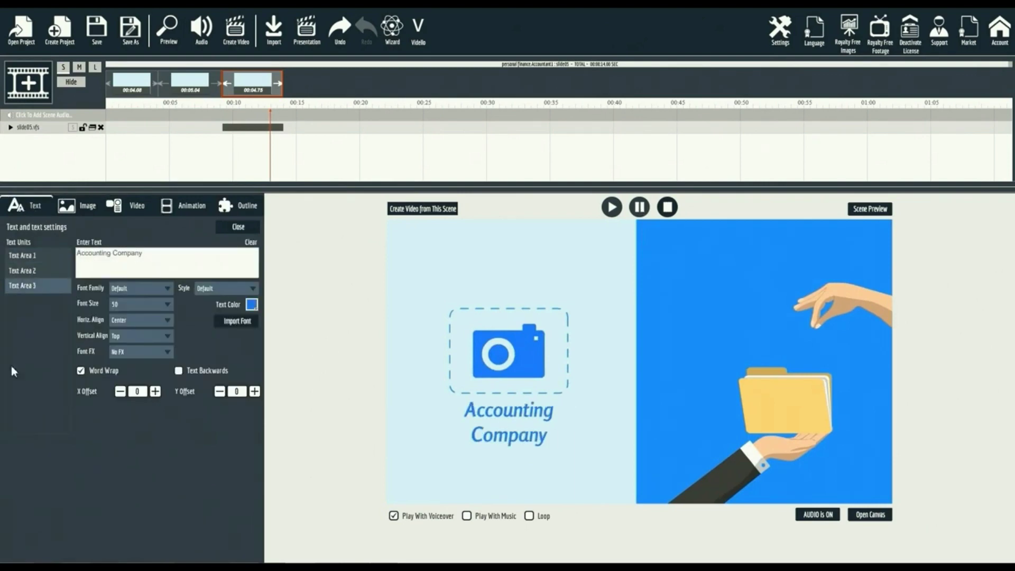
- Disable word wrap and set the company name to dark Abel, size 60
click(82, 370)
click(252, 304)
click(310, 328)
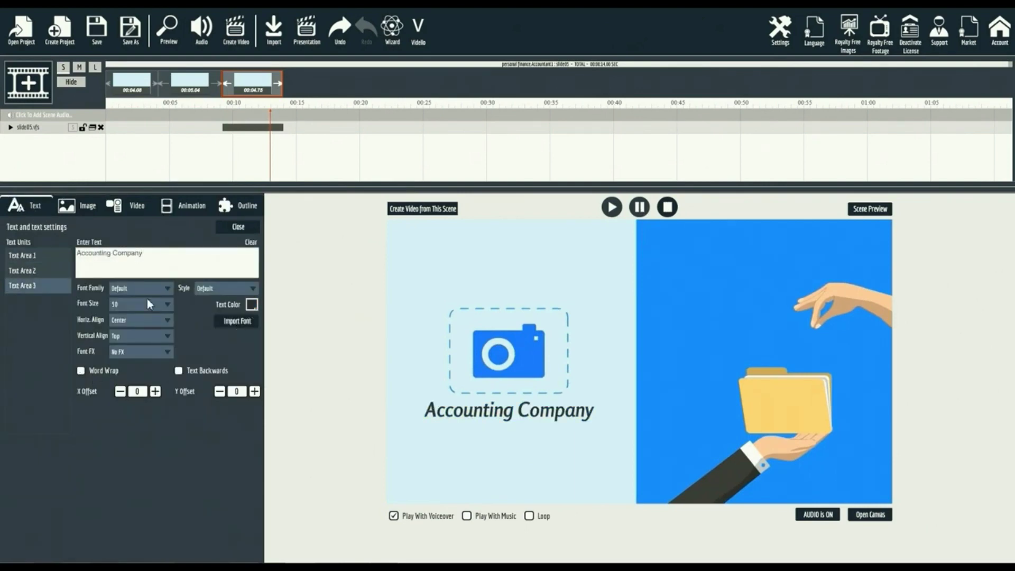
click(142, 288)
click(127, 314)
click(141, 304)
scroll(125, 339, down, 2)
click(126, 339)
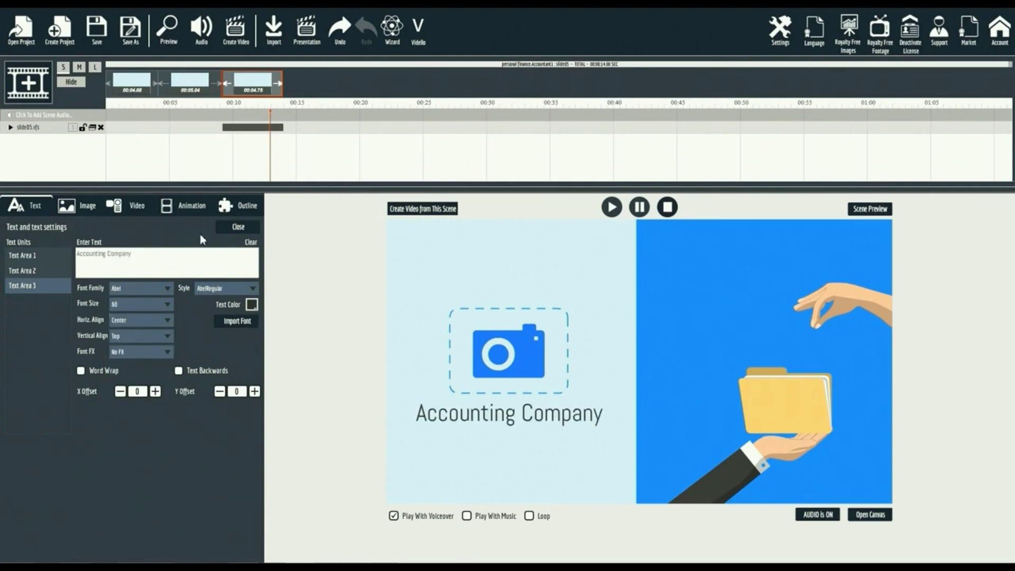
- Load logo.png into Image Area 11 and shrink its X scale slightly
click(88, 205)
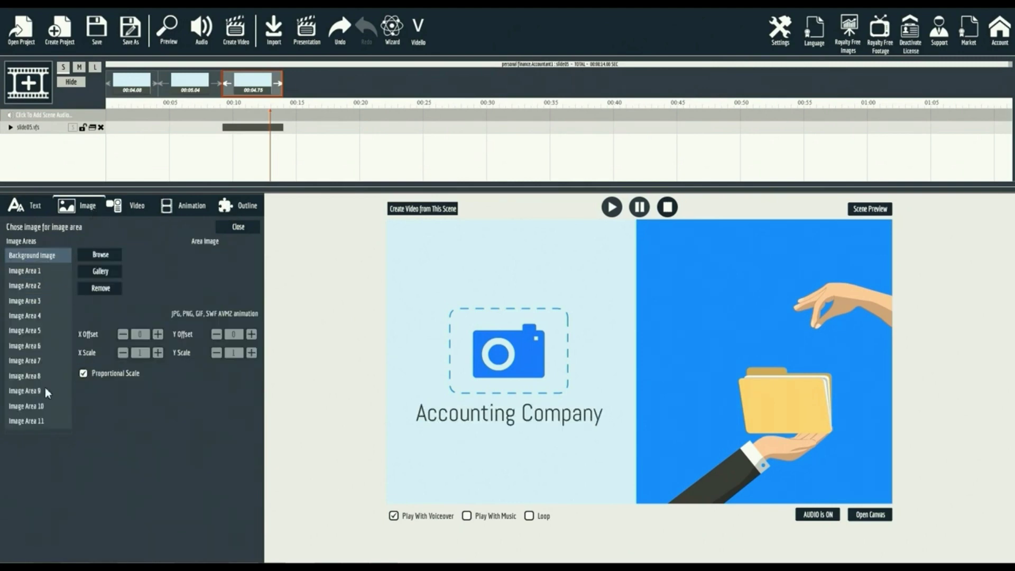
click(39, 421)
click(101, 254)
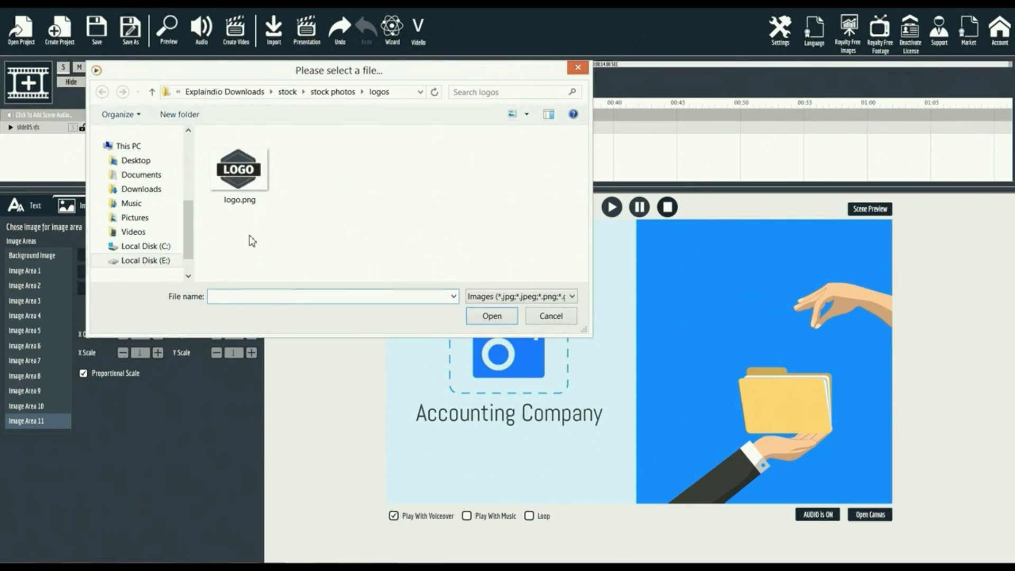
double_click(239, 169)
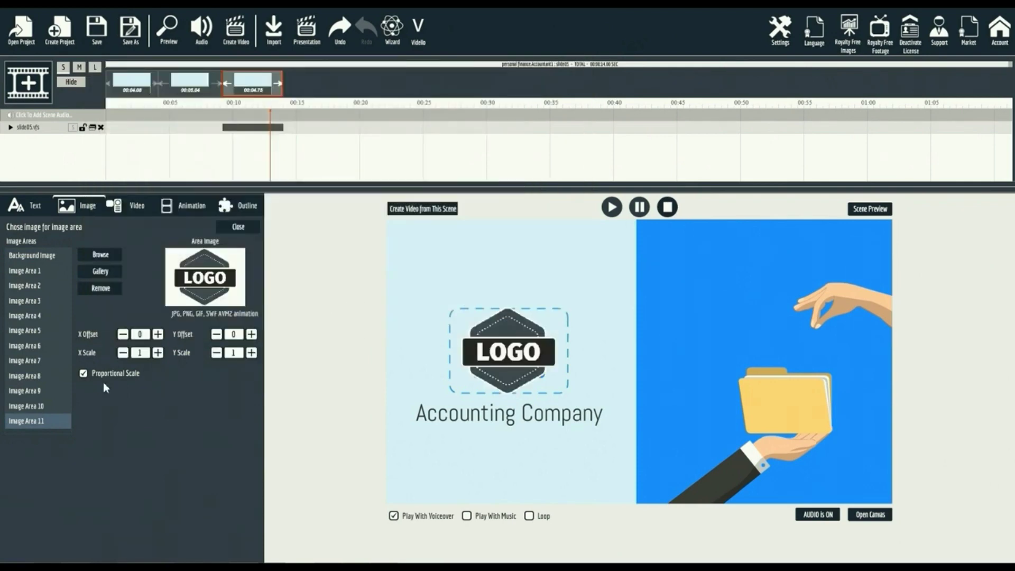
click(122, 353)
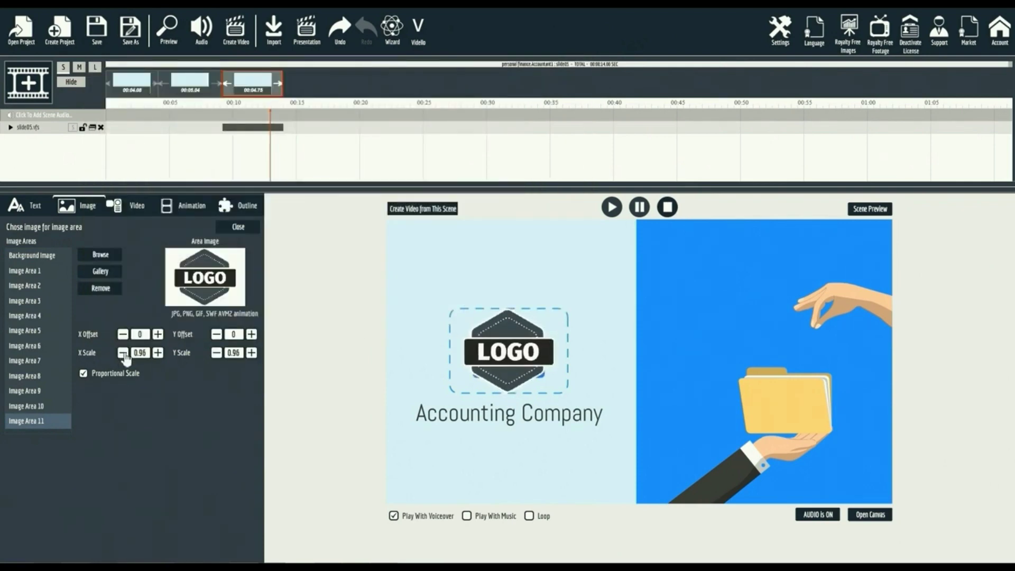
click(235, 208)
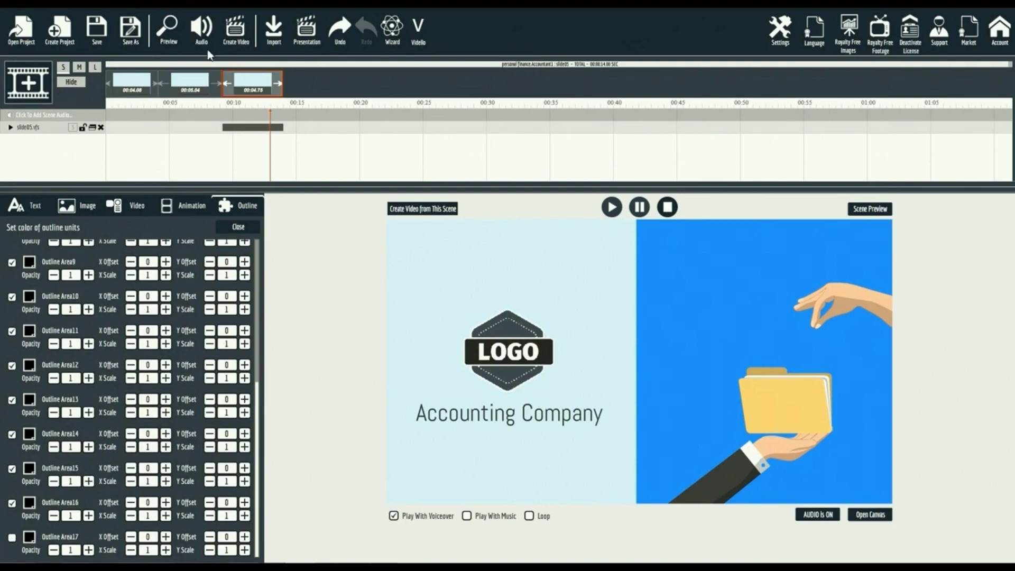
- Preview the full accounting explainer through to the Replay Project screen
click(169, 32)
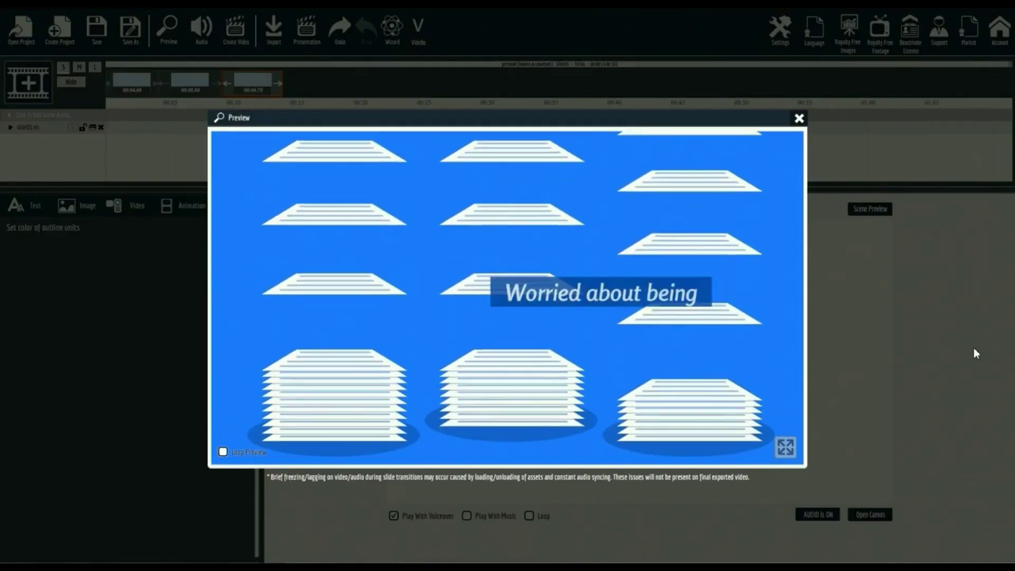